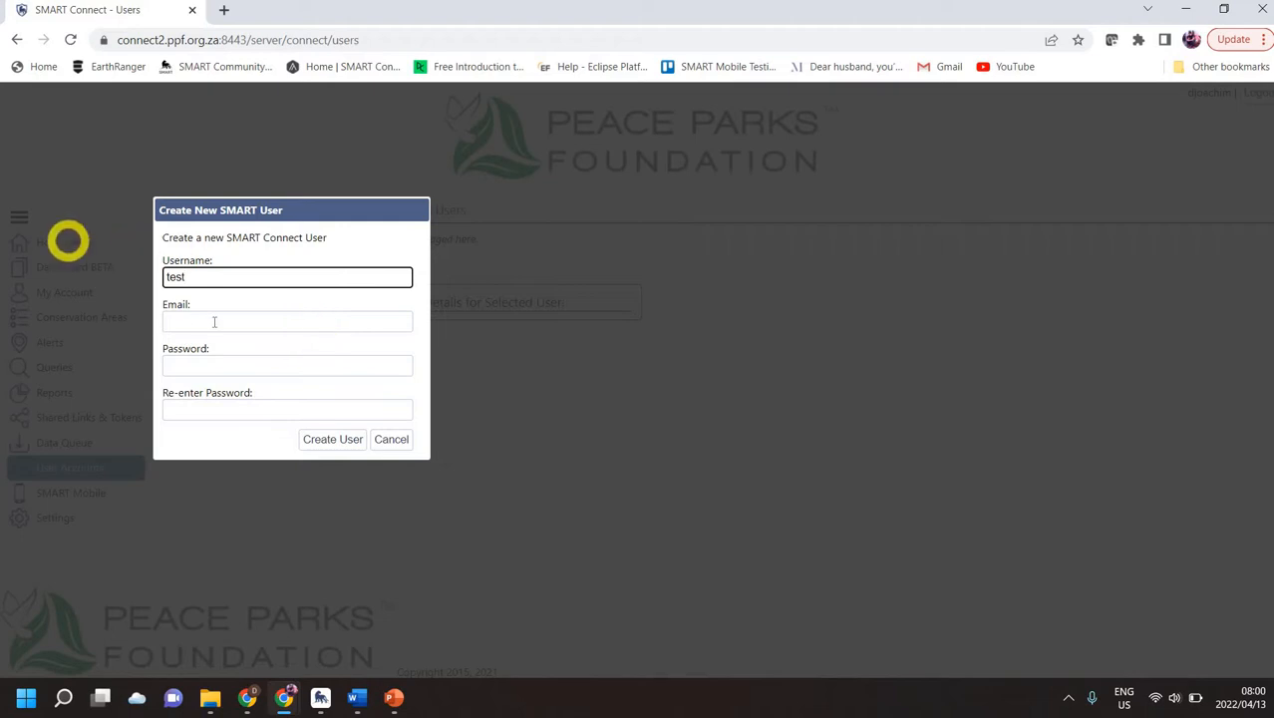
Step: Submit a new Connect user with a too-short password, then dismiss Chrome's password popups
click(207, 321)
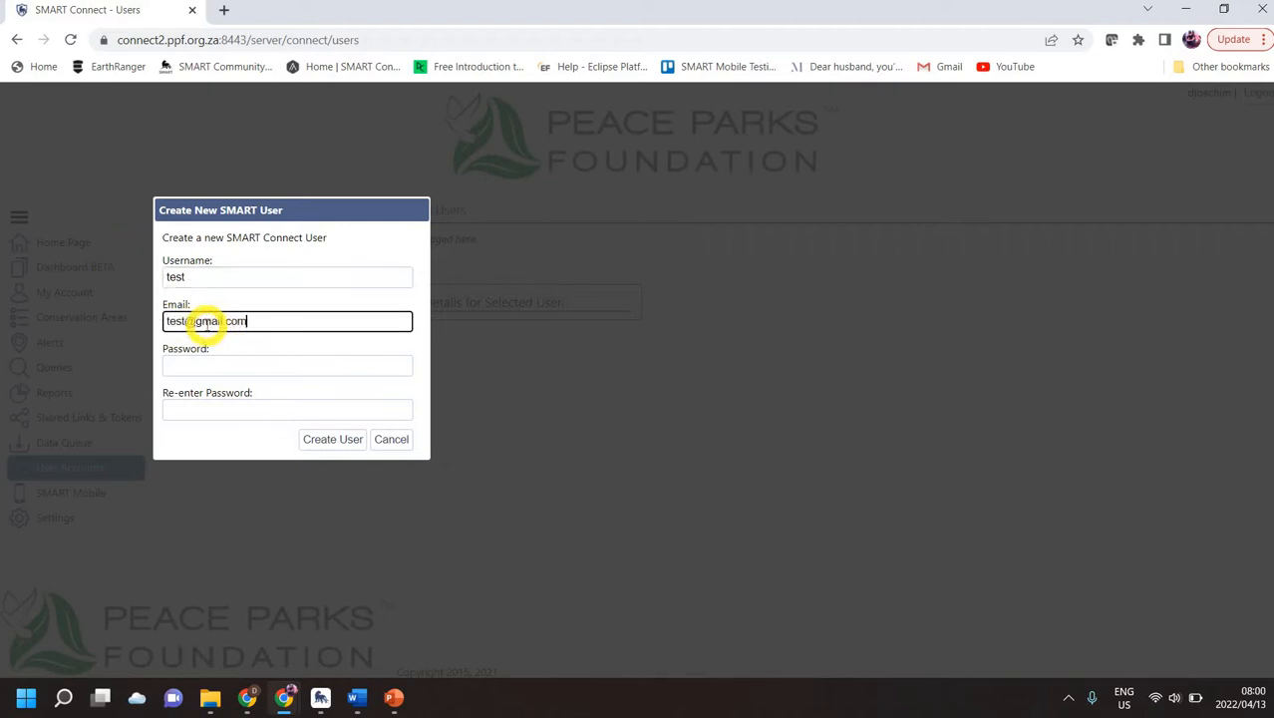
click(235, 359)
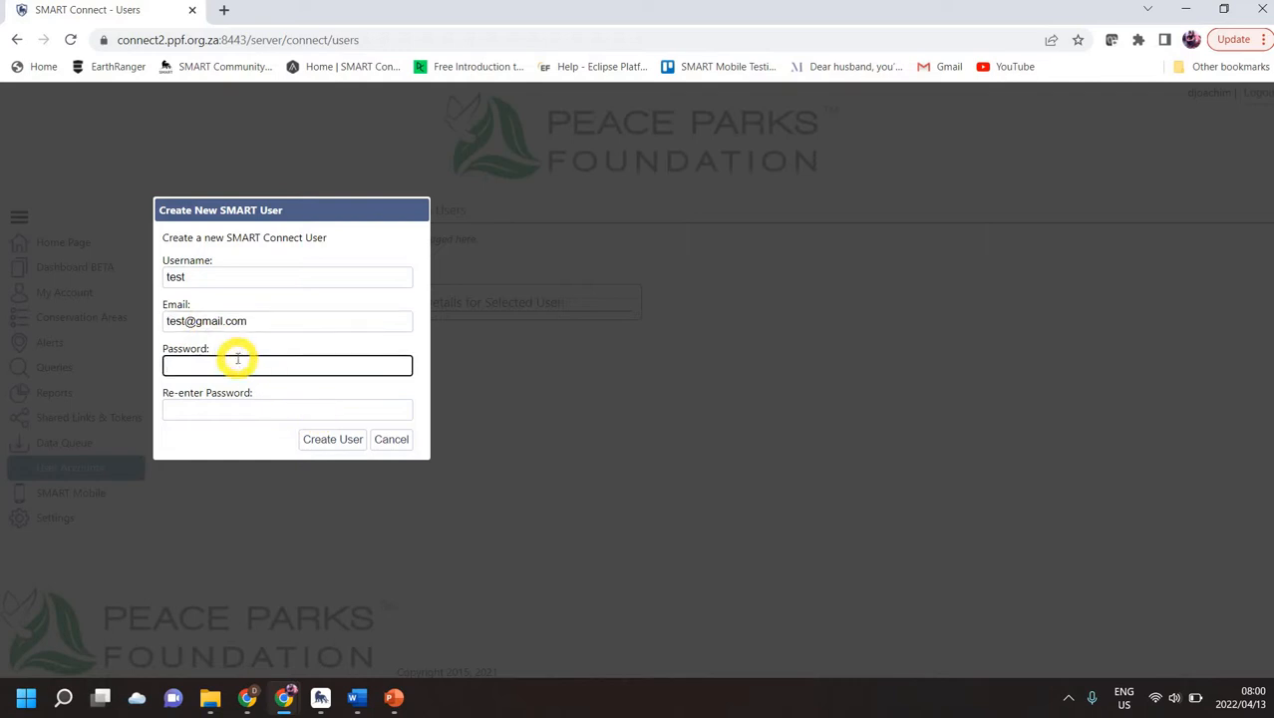
text(test)
key(Tab)
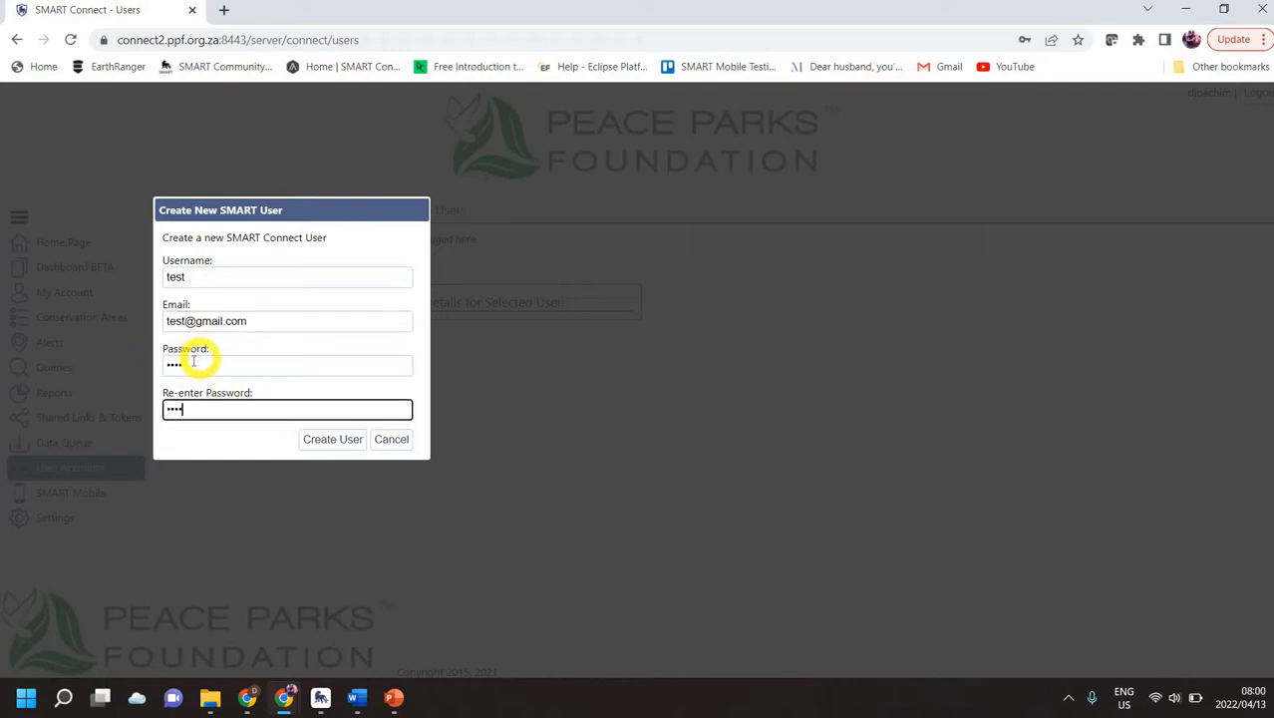
click(332, 439)
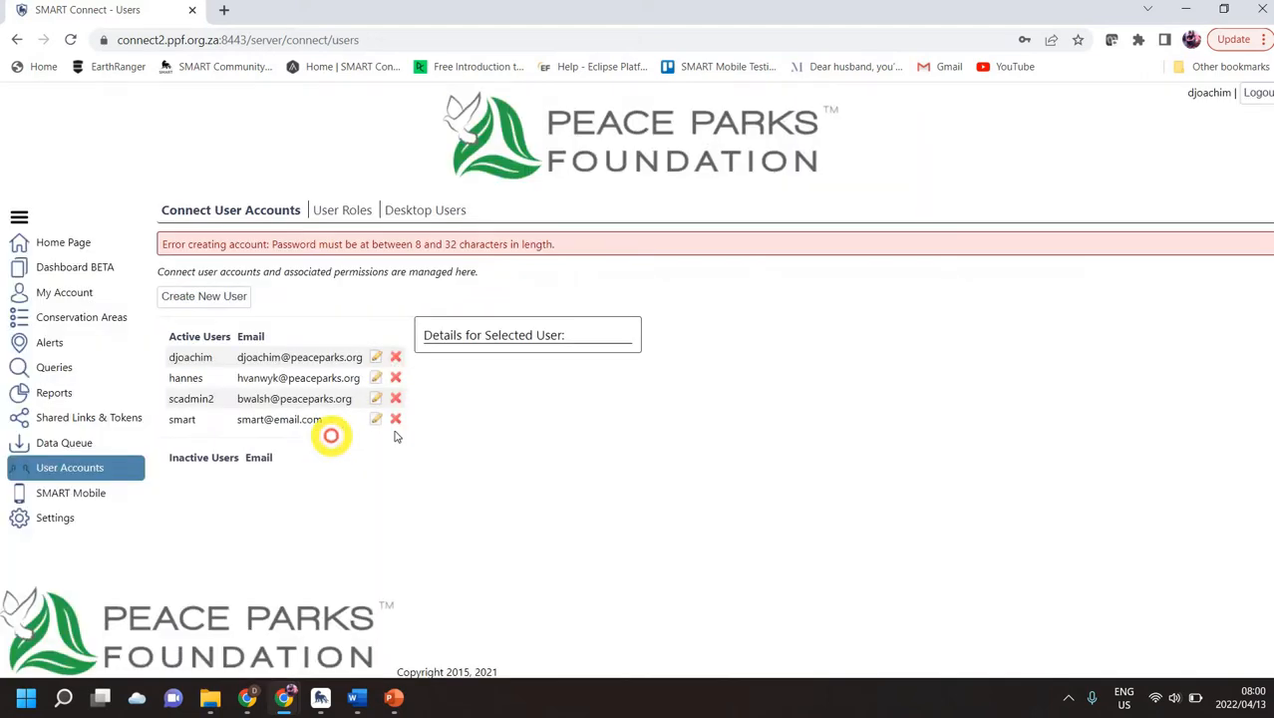
click(796, 281)
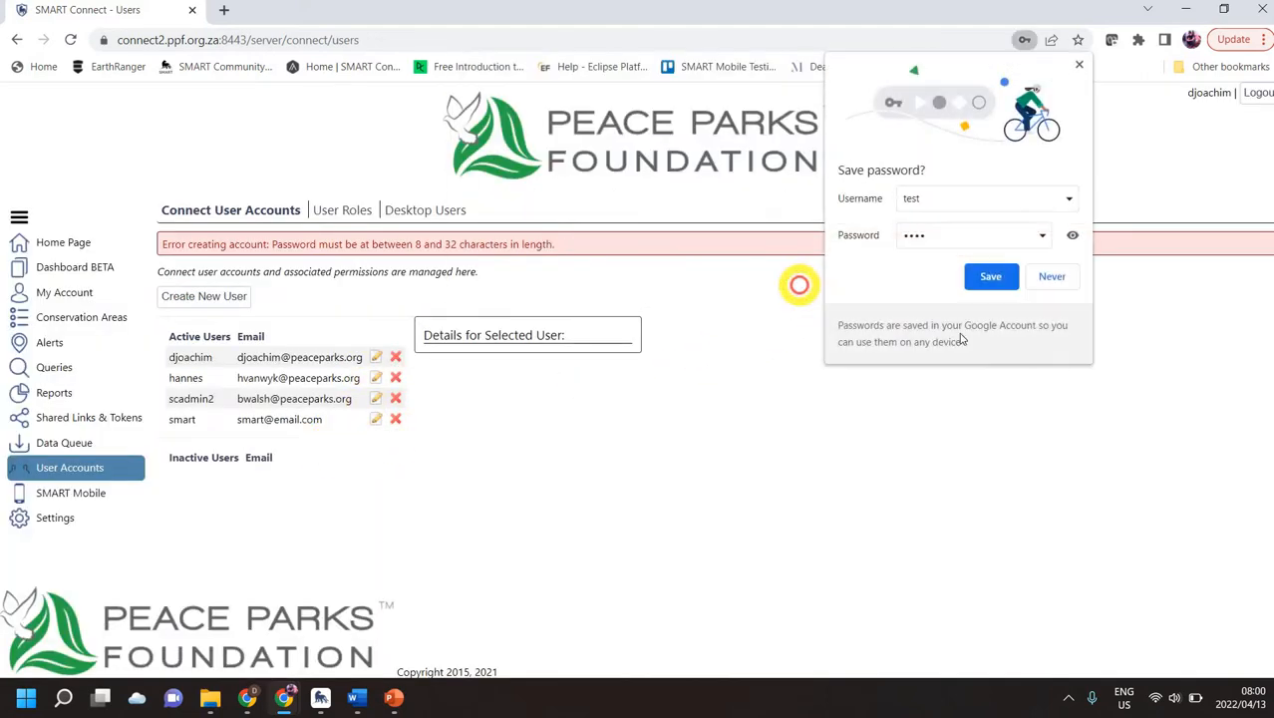
click(1054, 277)
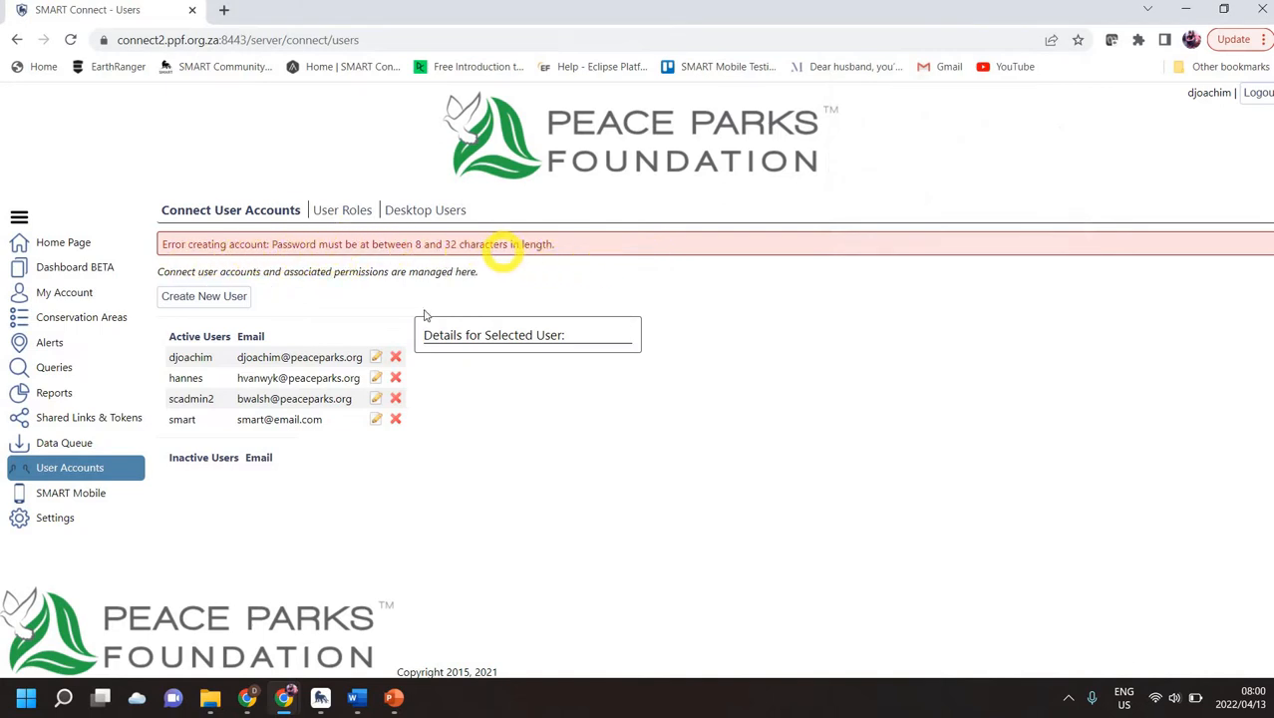
Step: Create the test user again with a username, email and password of at least 8 characters
click(236, 299)
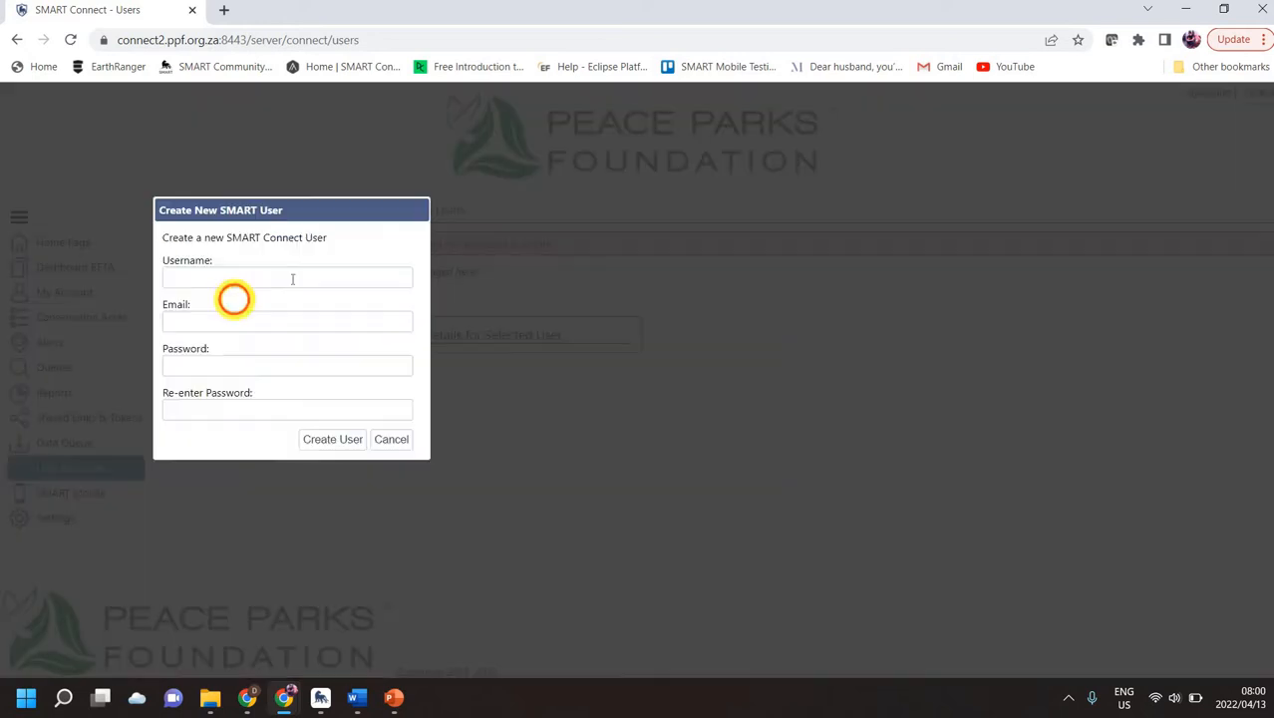
click(272, 280)
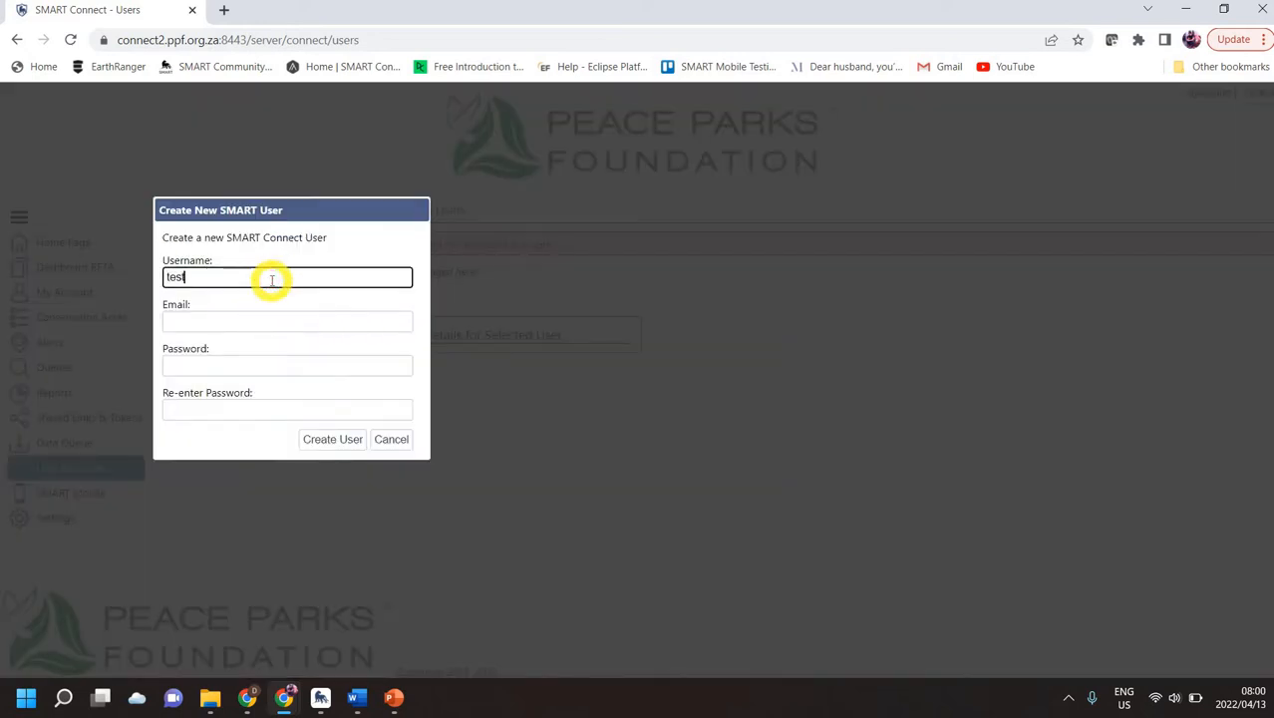
key(Tab)
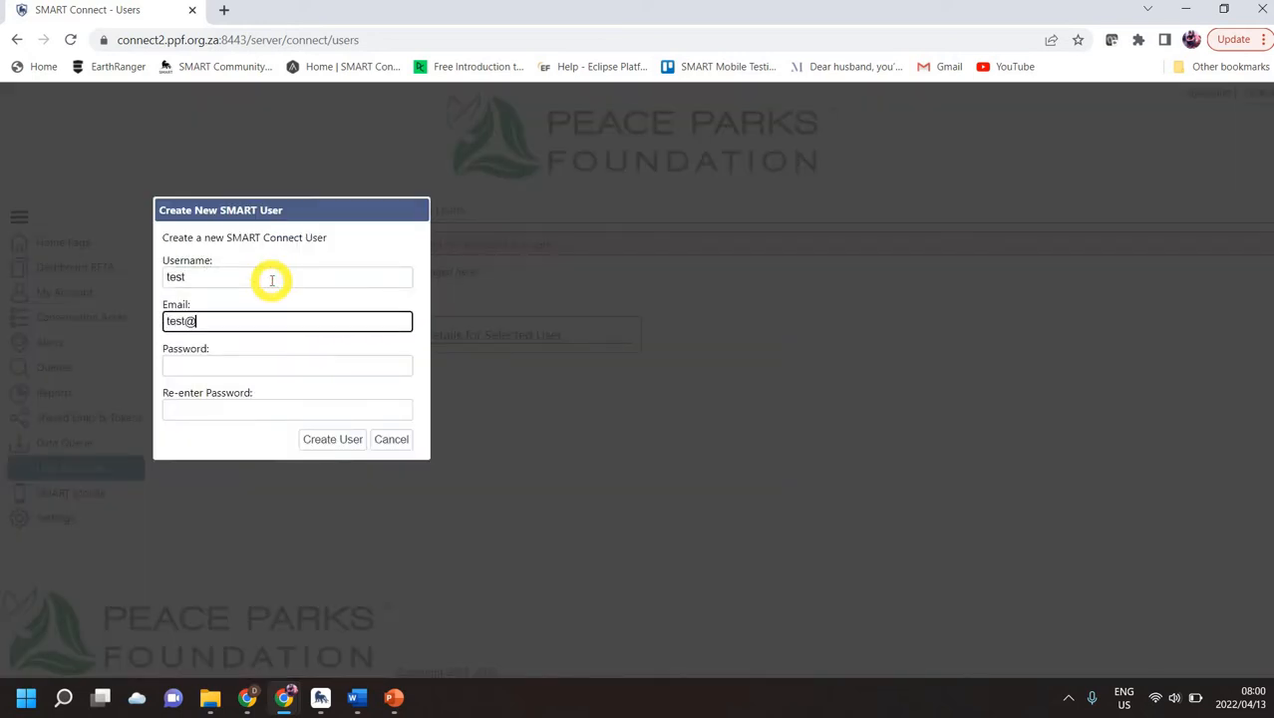
key(Tab)
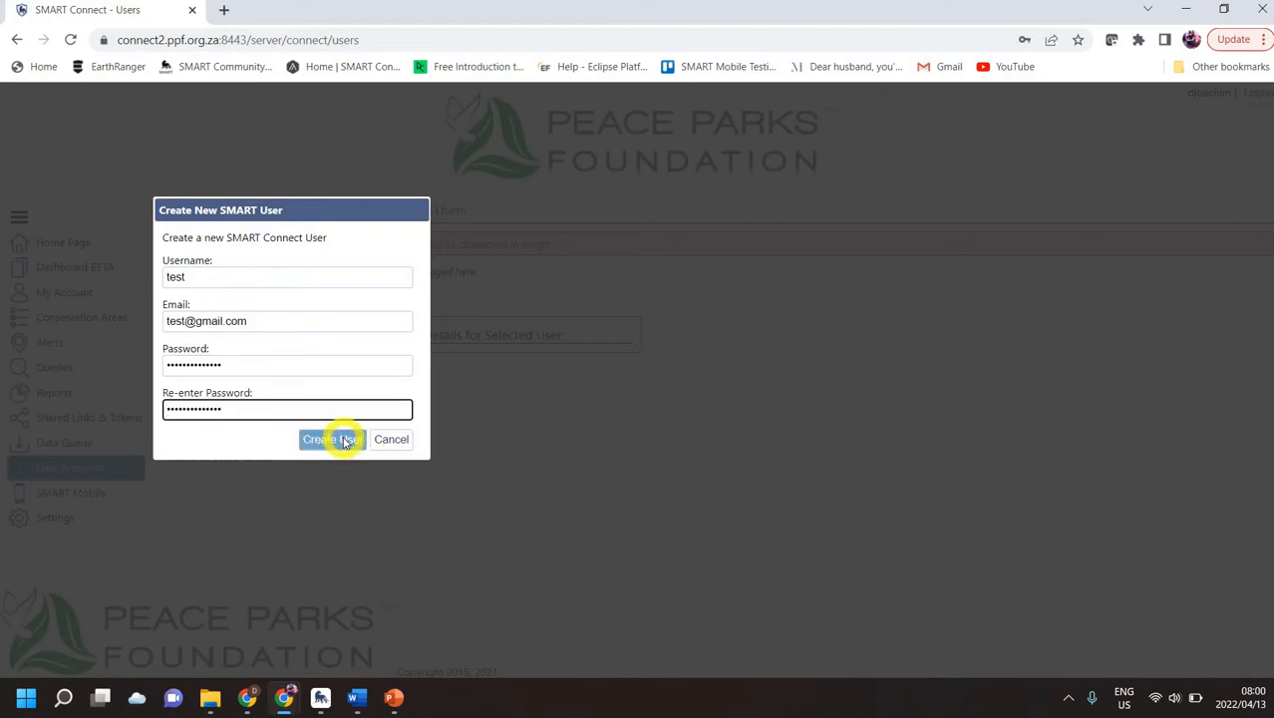
click(342, 437)
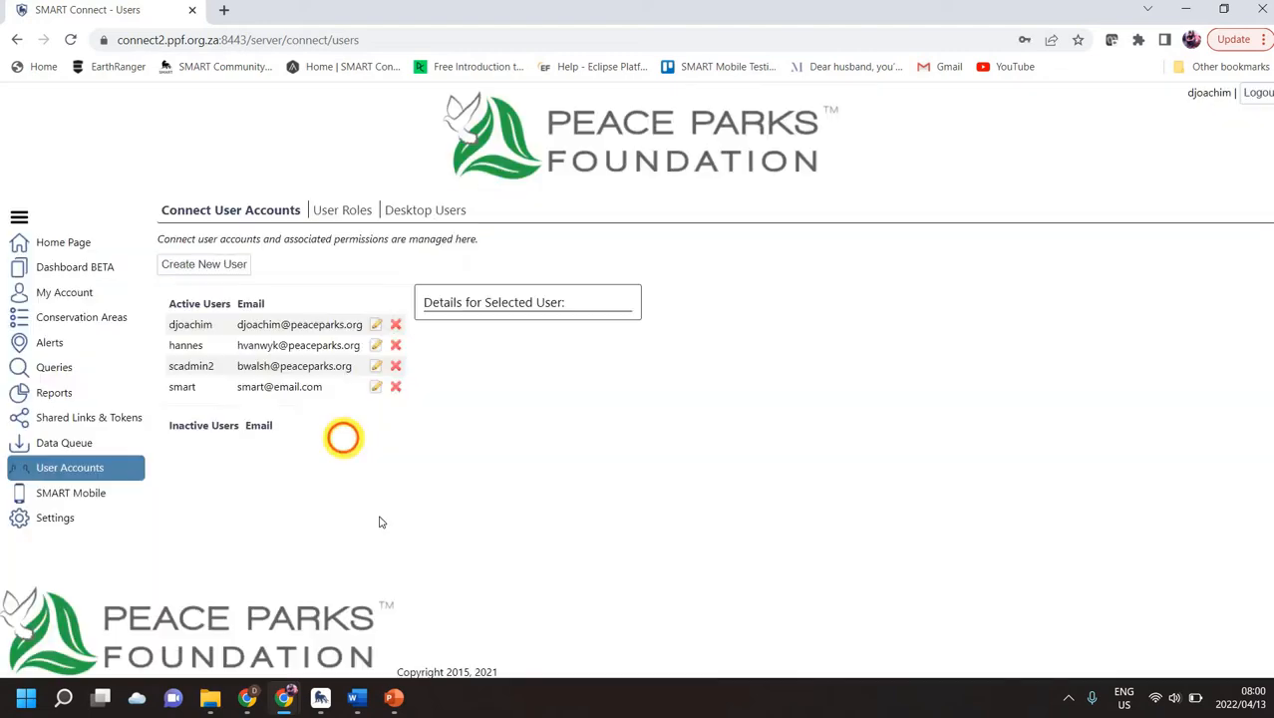
click(378, 515)
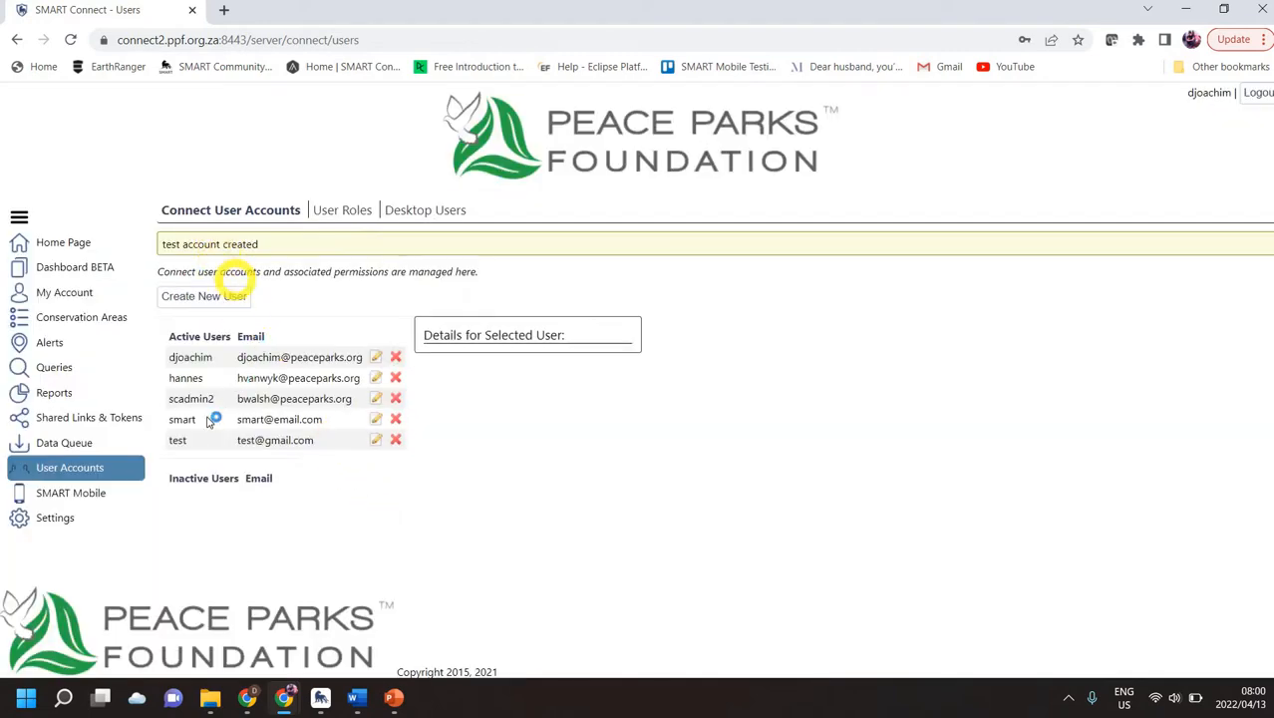
Step: Compare the new test user's empty role list with another user's roles, then go to User Roles
click(284, 441)
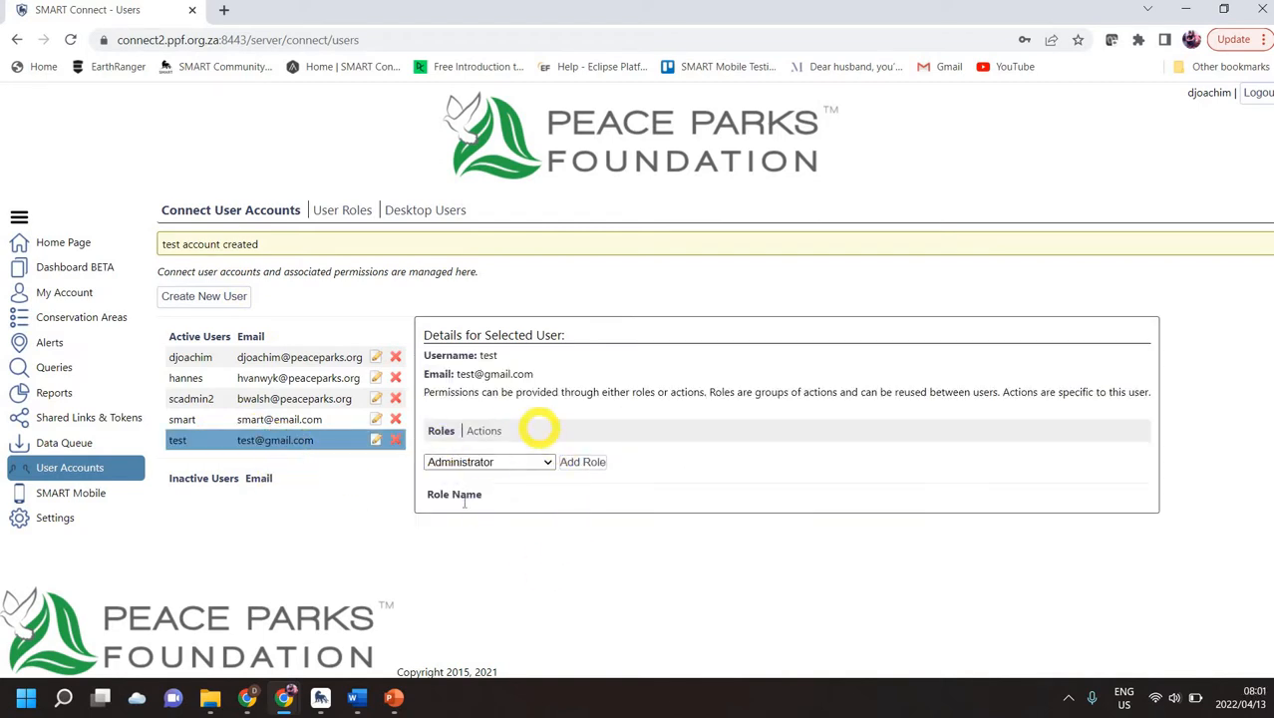
click(265, 379)
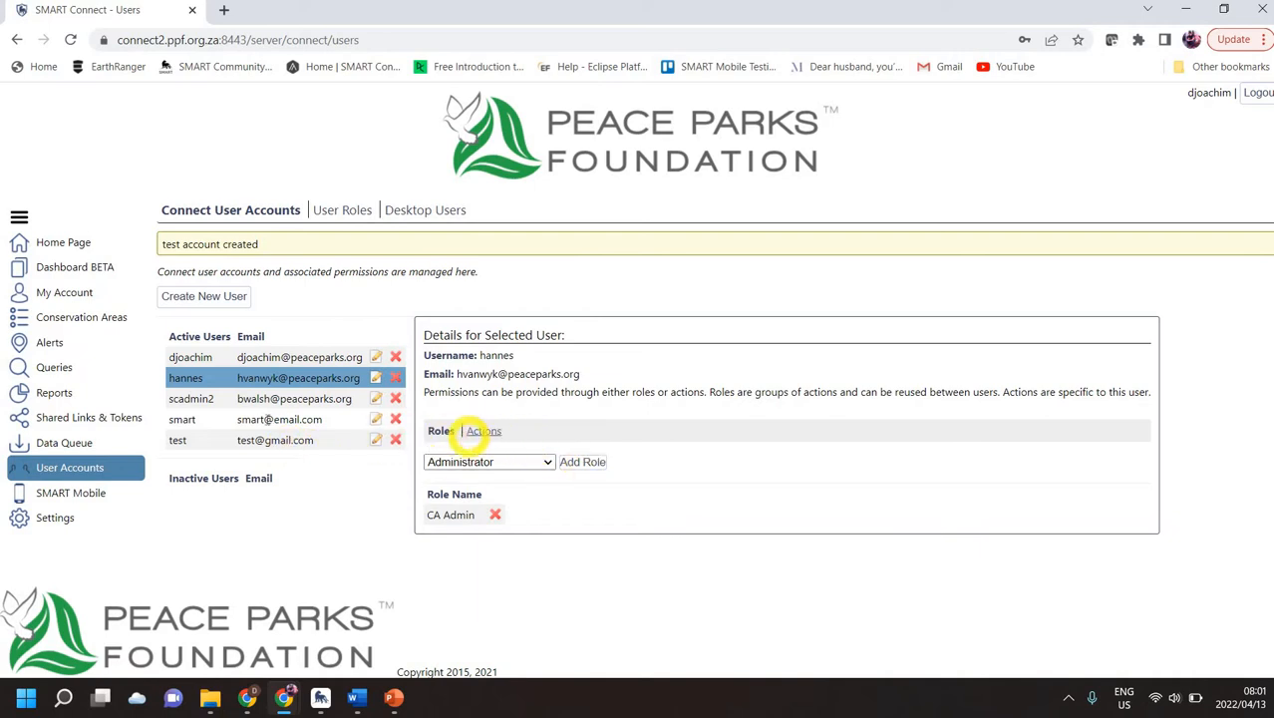
click(267, 440)
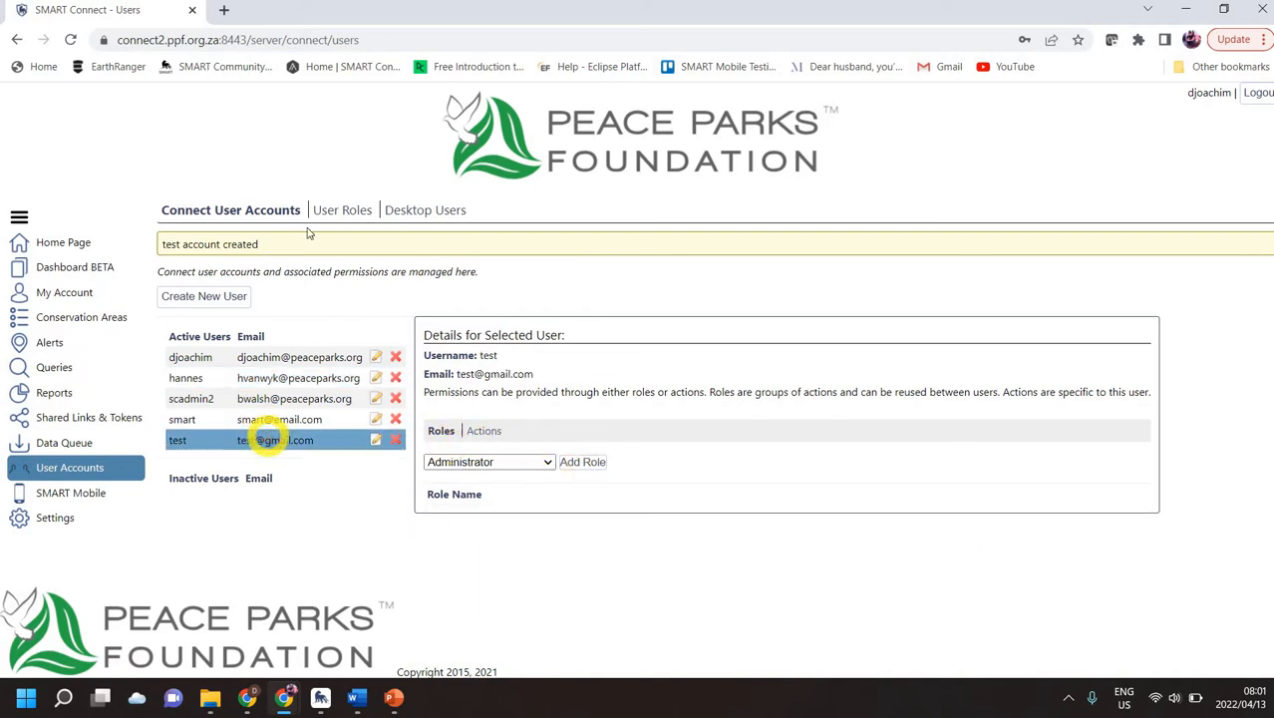
click(342, 210)
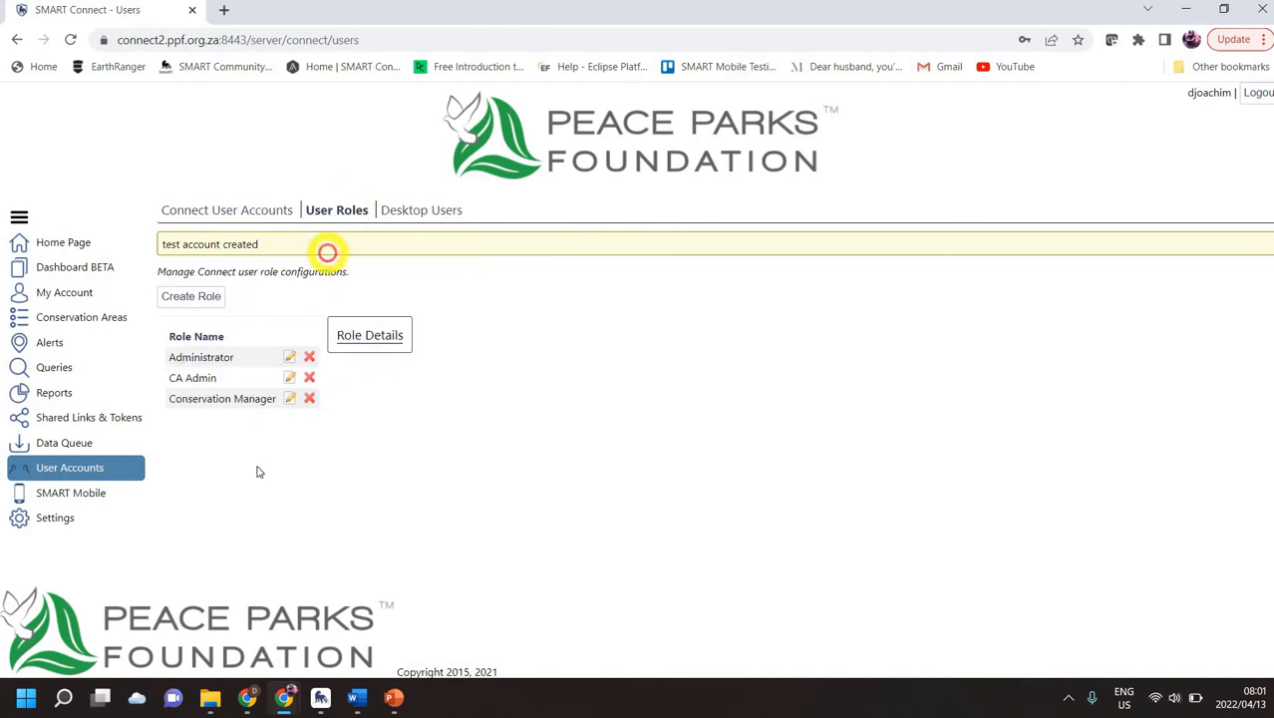
Step: Review the Administrator, CA Admin and Conservation Manager roles and their actions
click(200, 359)
click(204, 377)
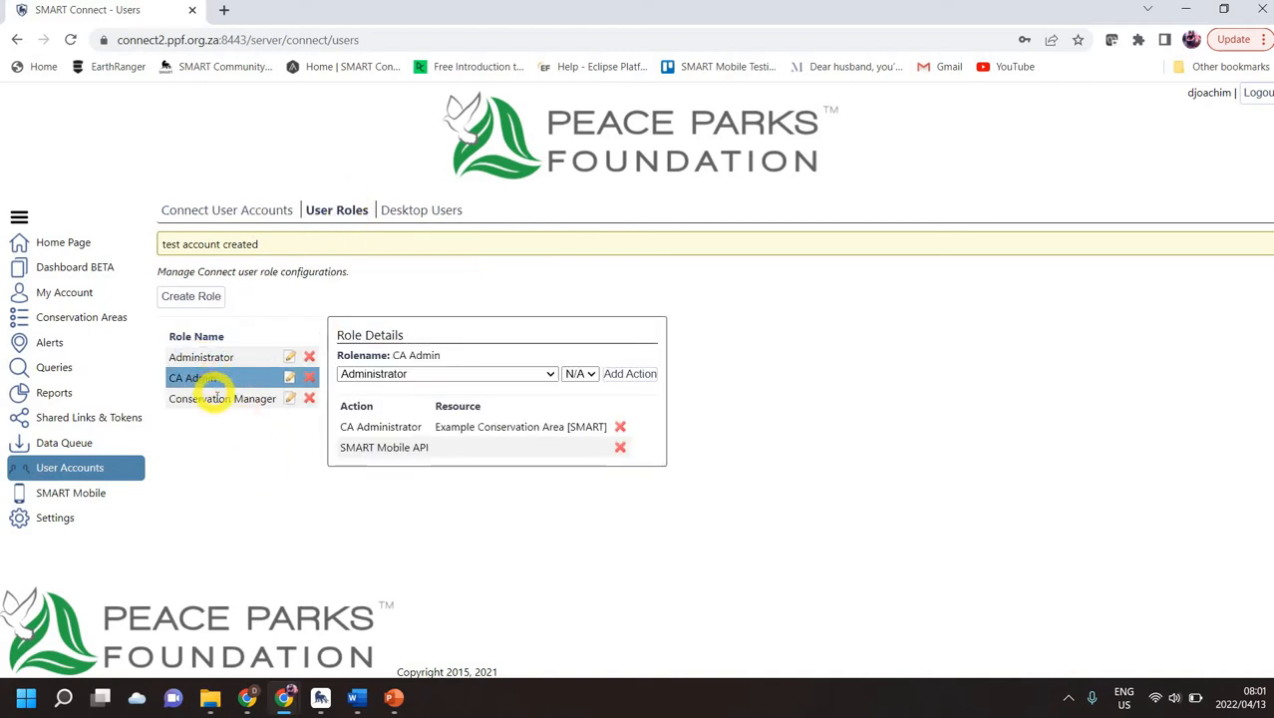
click(207, 398)
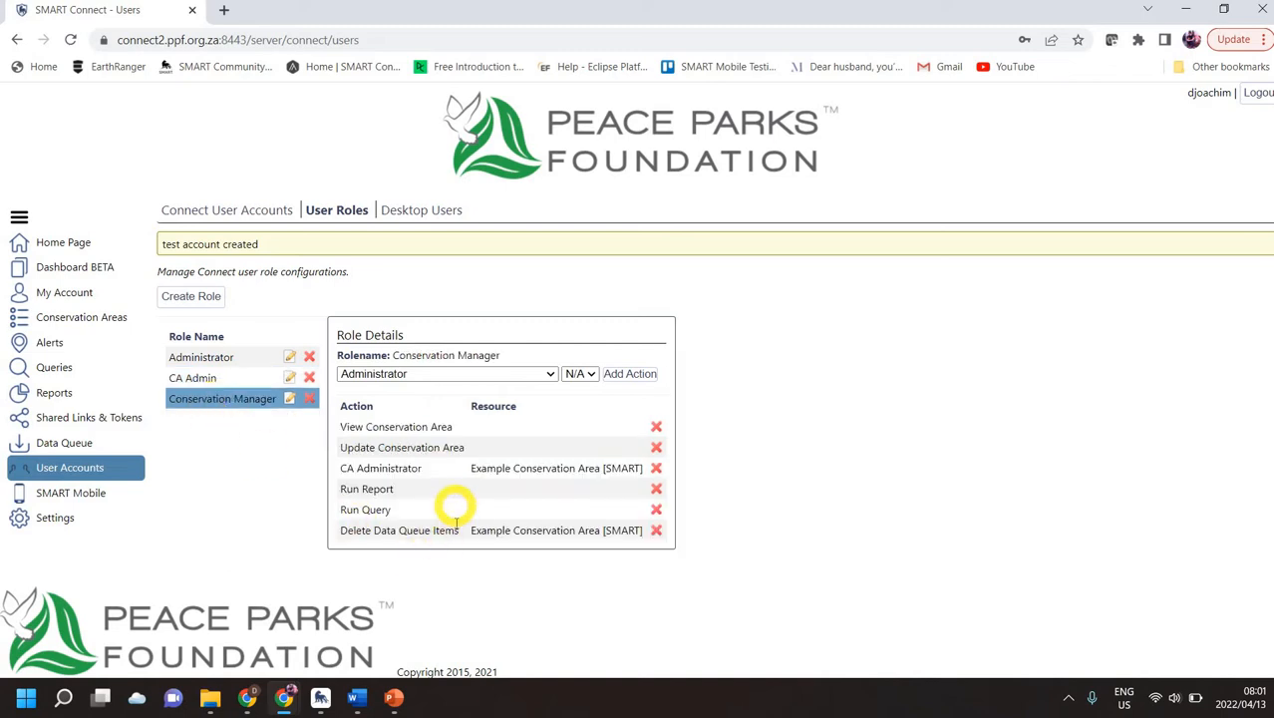
Step: Create a new role named Example and select it in the role list
click(200, 297)
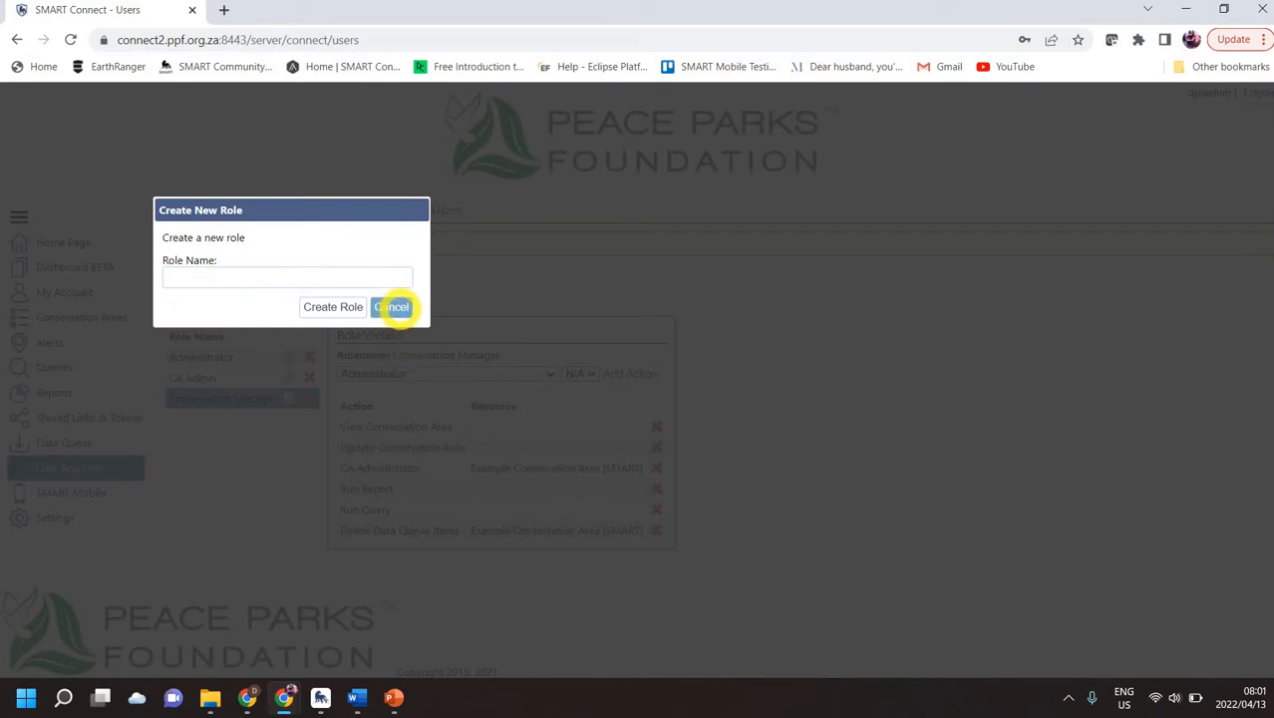
click(396, 306)
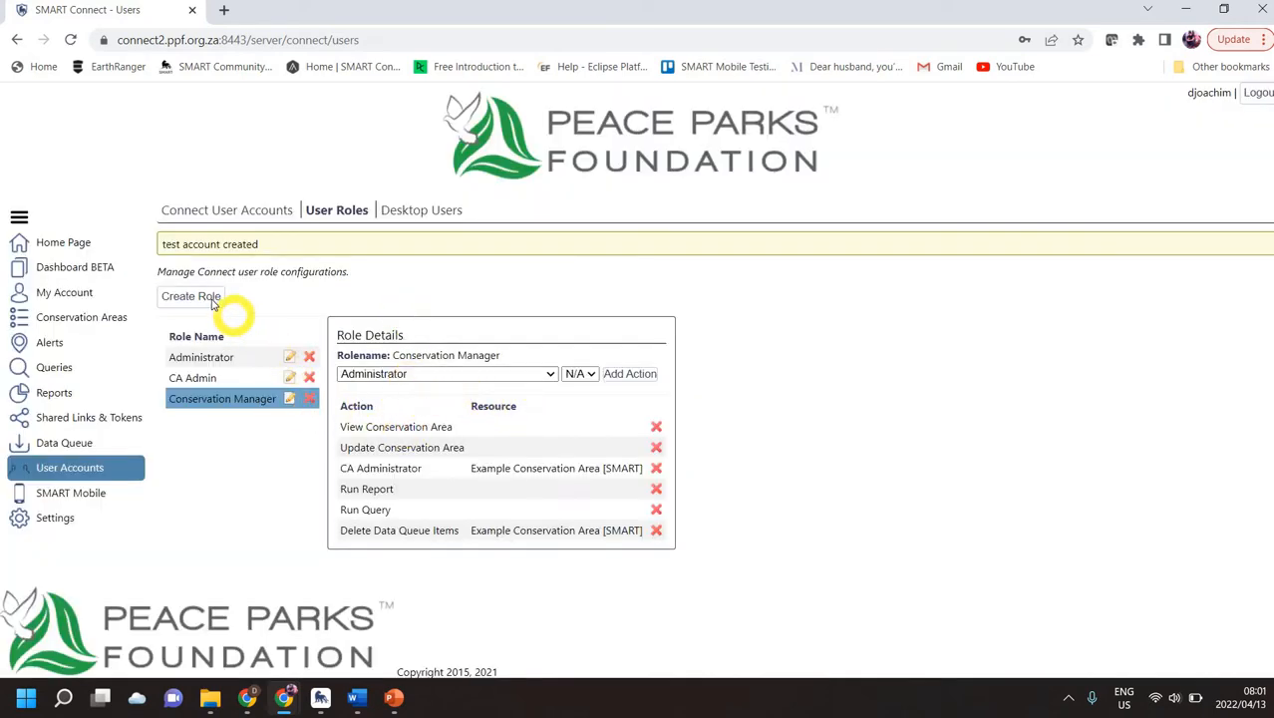
click(211, 300)
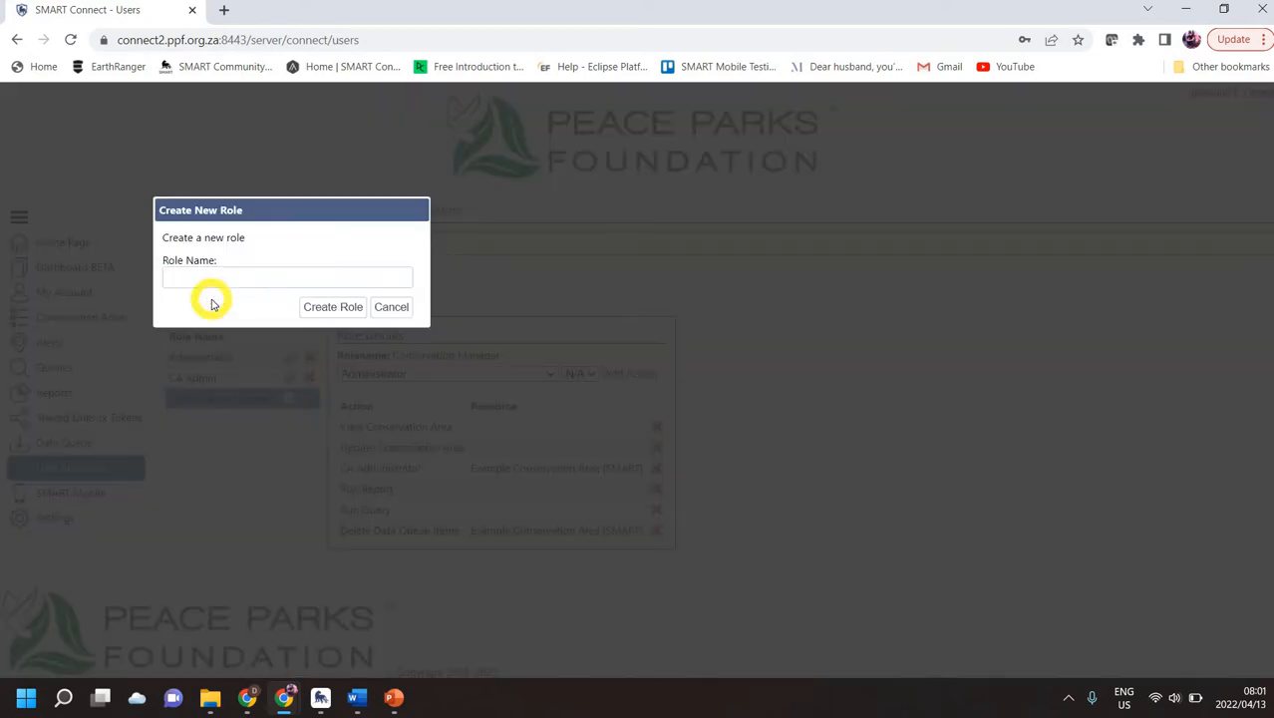
click(202, 279)
text(Example)
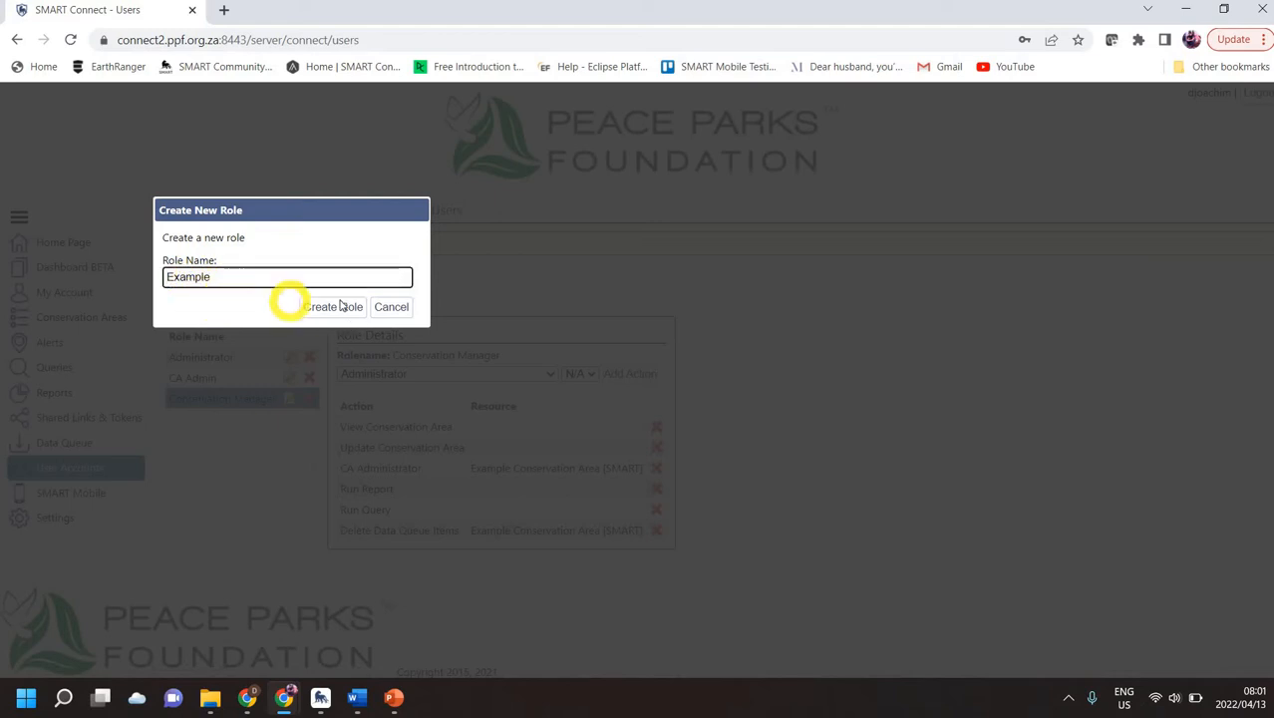
click(335, 306)
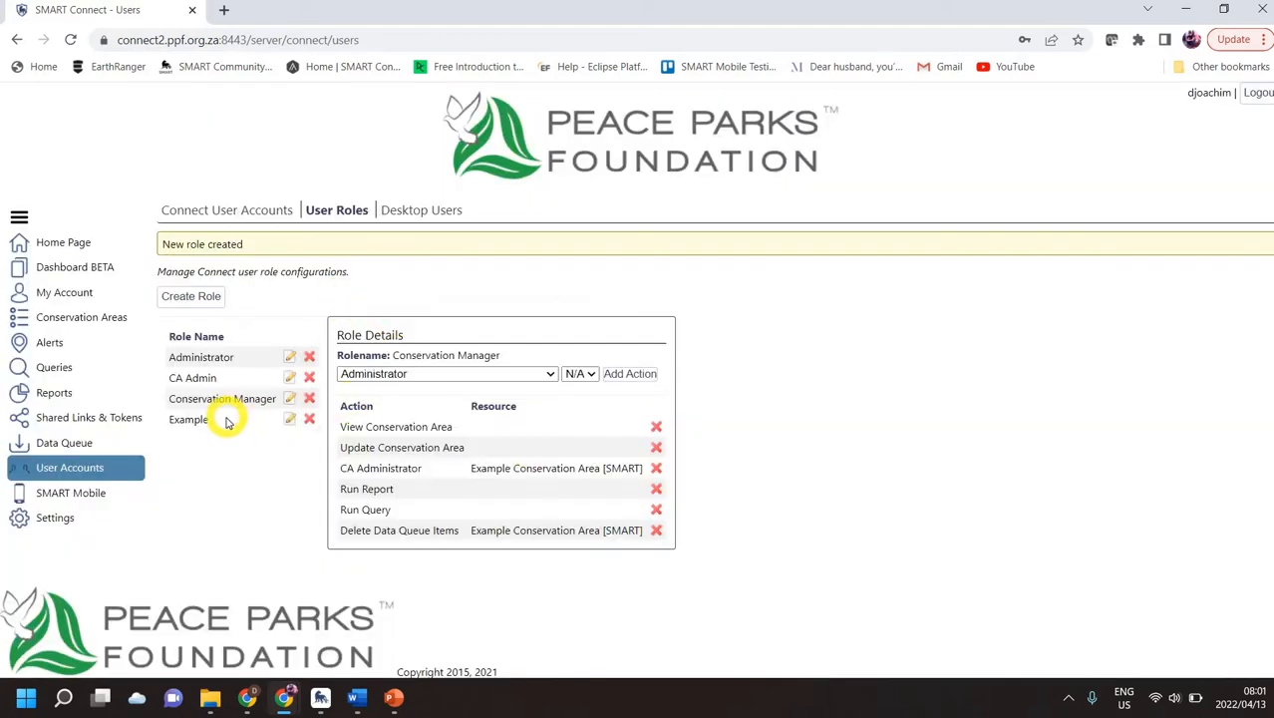
click(225, 419)
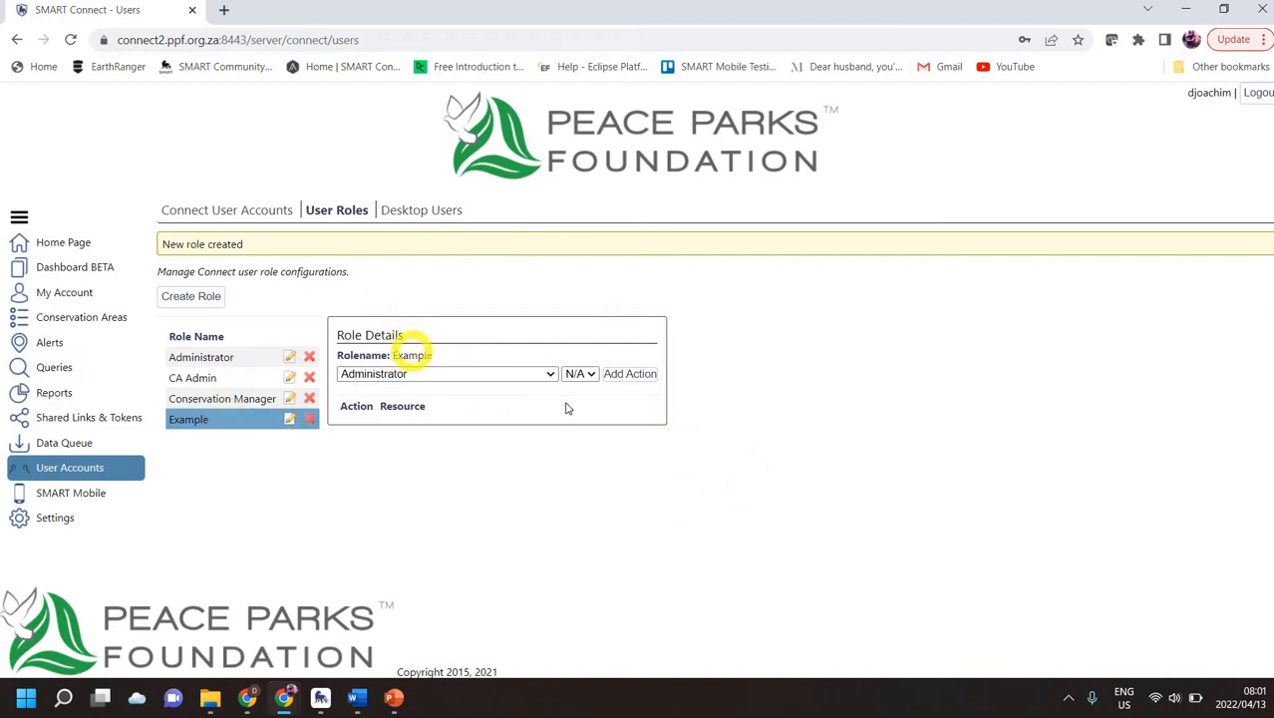
Step: Add the View Conservation Area action on Peace Parks Foundation v2 [PPF] to the Example role
click(552, 376)
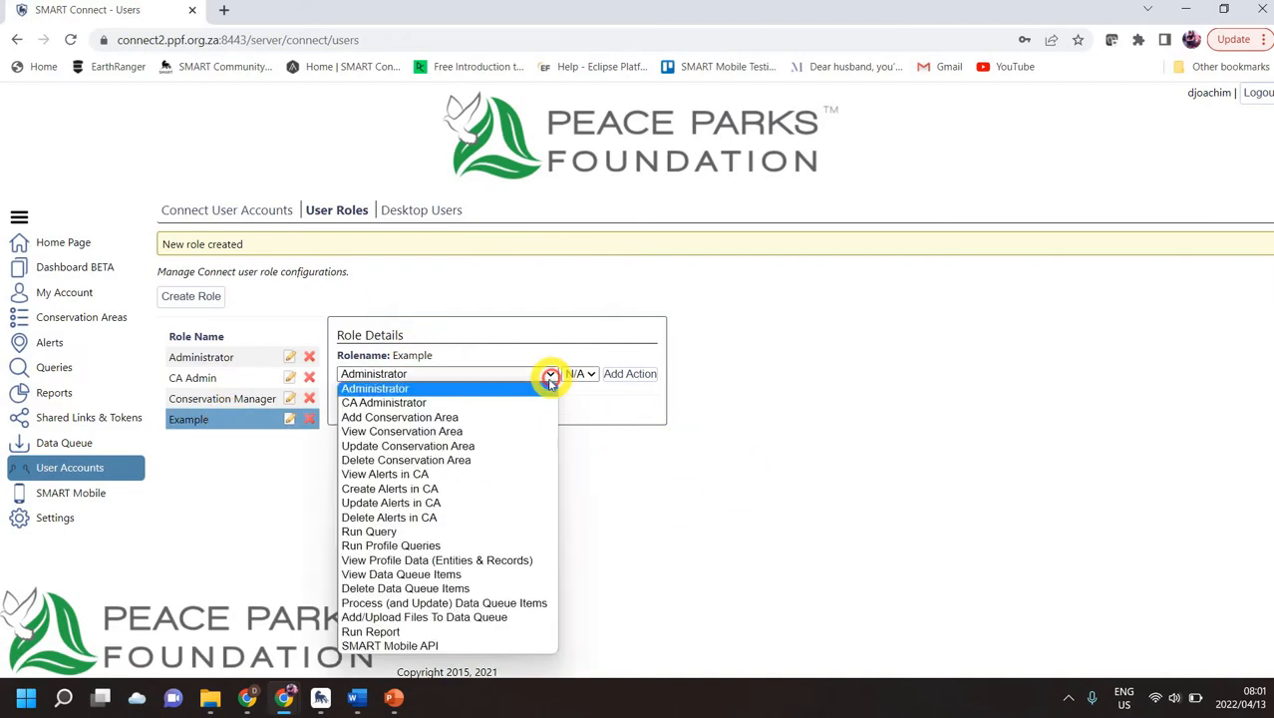
click(499, 430)
click(548, 374)
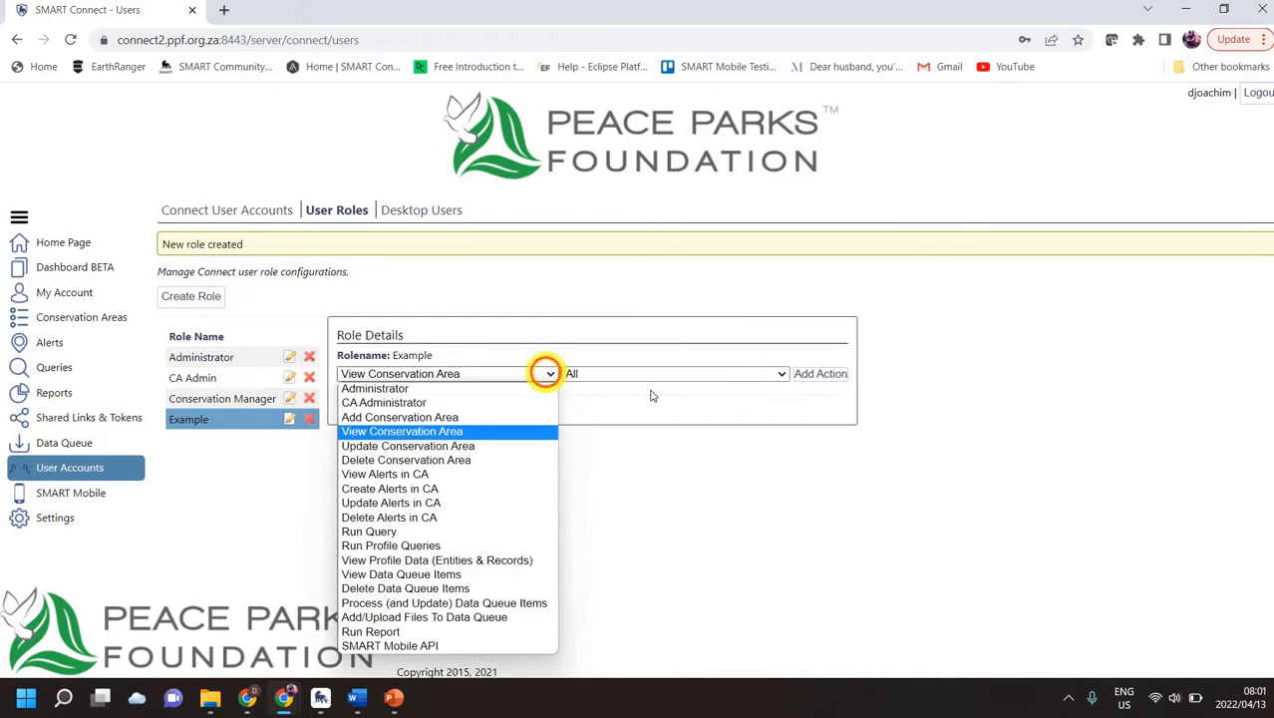
click(503, 430)
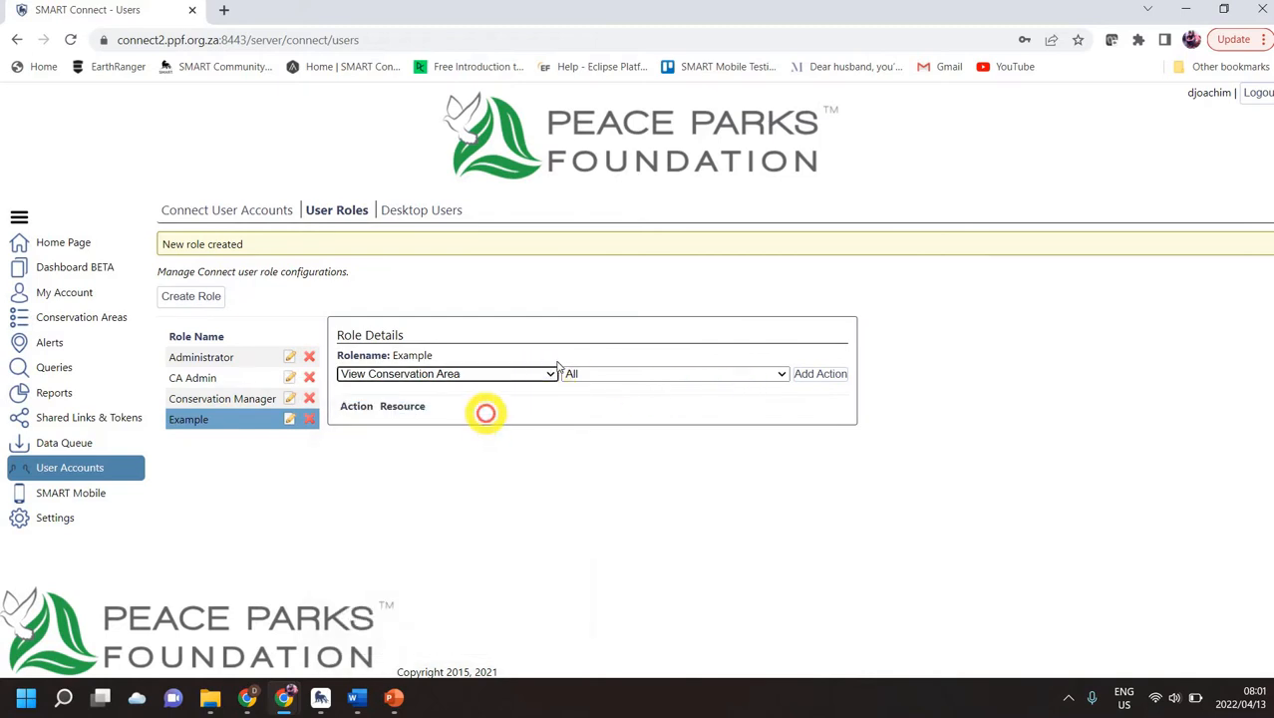
click(551, 374)
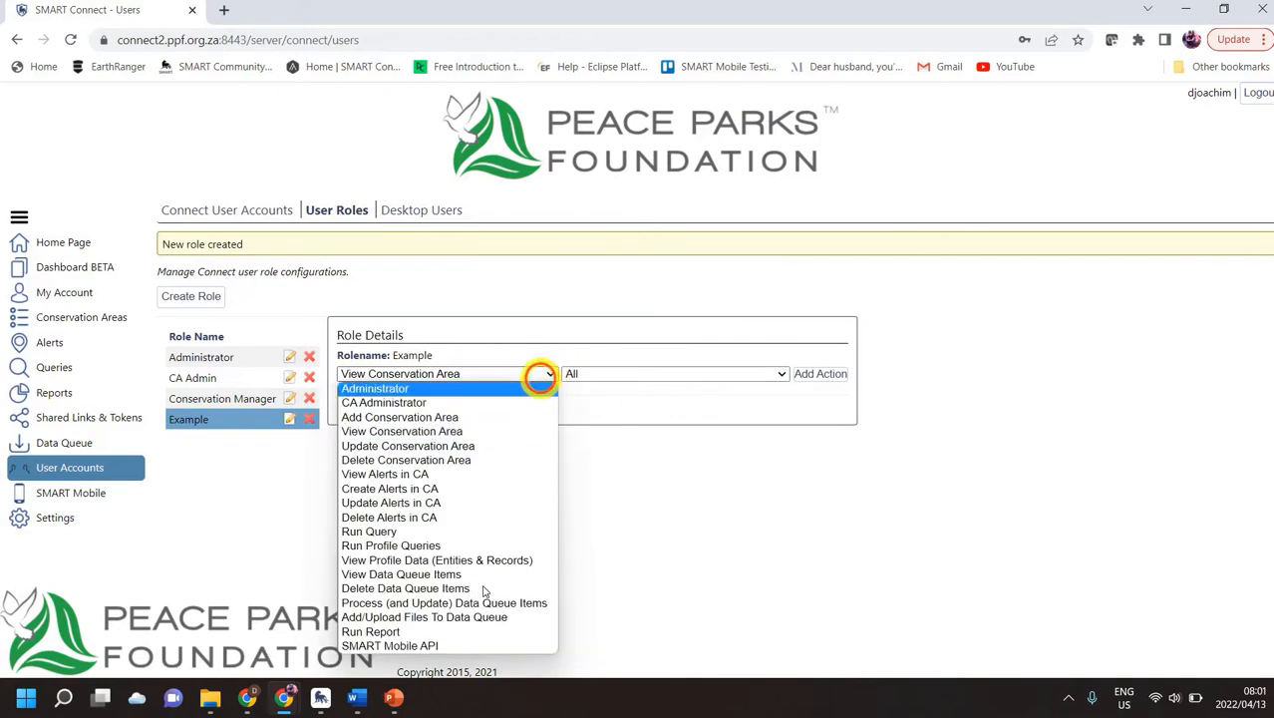
click(782, 374)
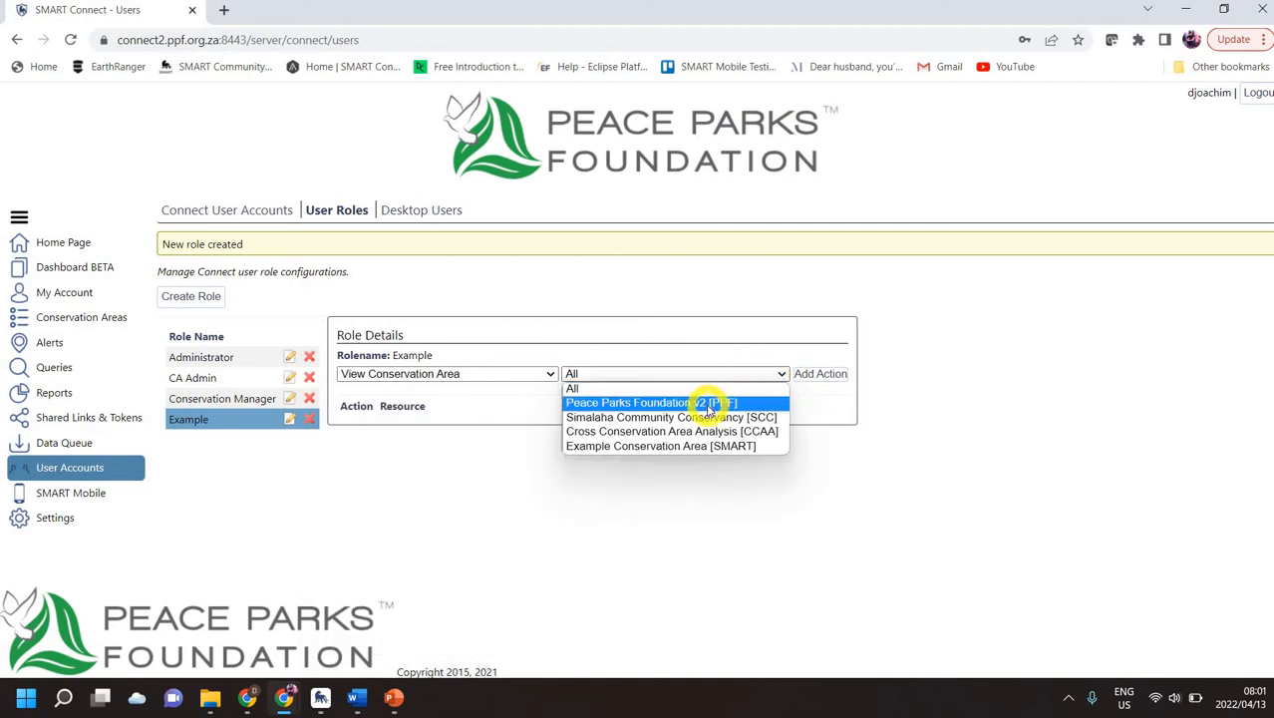
click(643, 403)
click(827, 375)
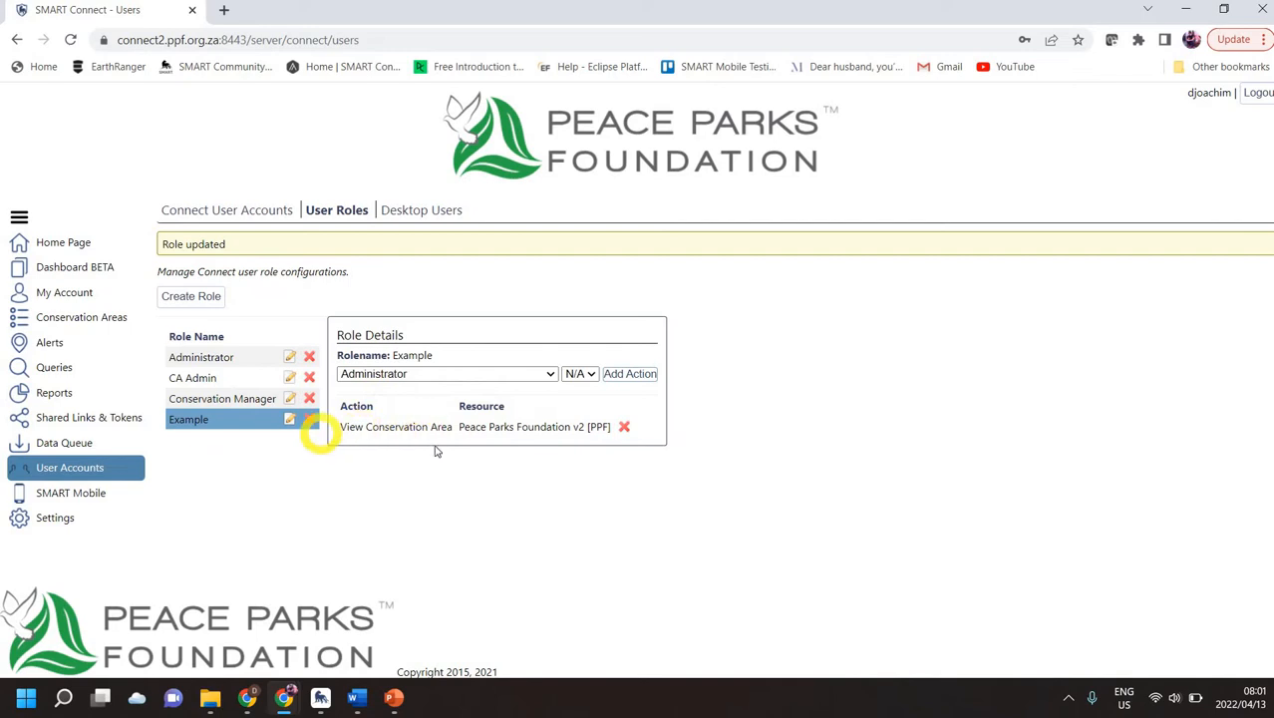
click(550, 377)
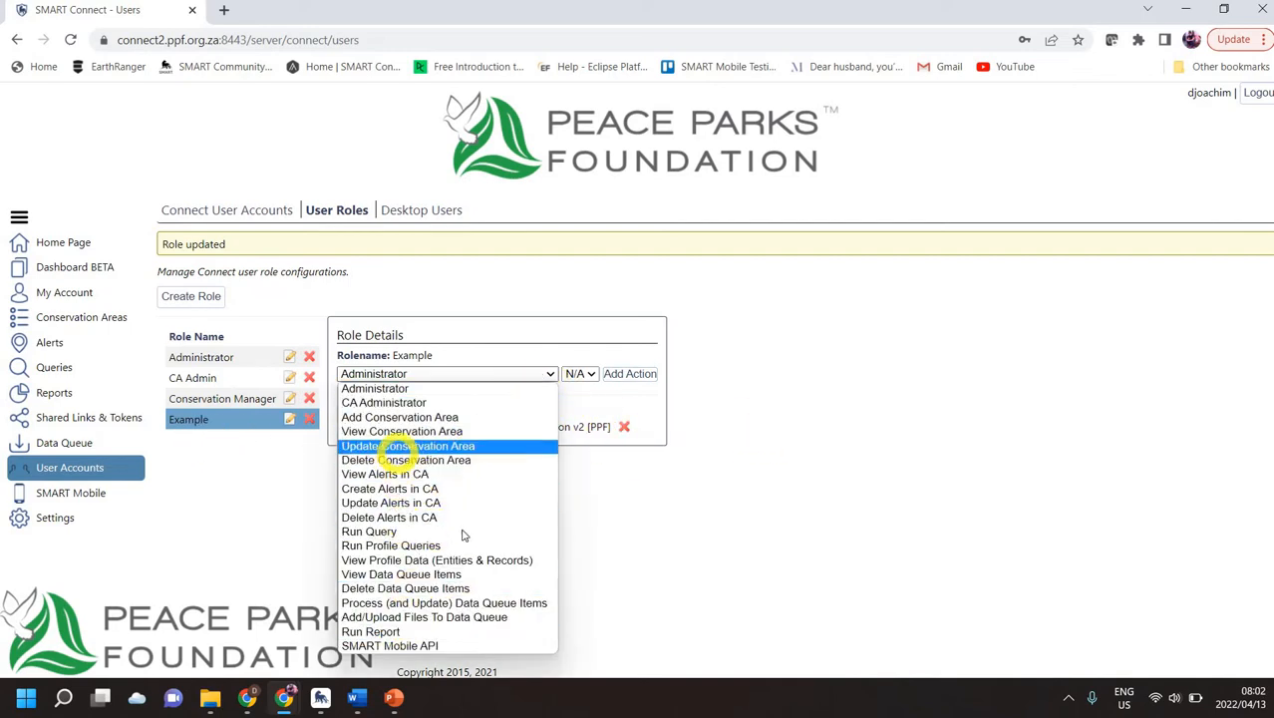
click(688, 486)
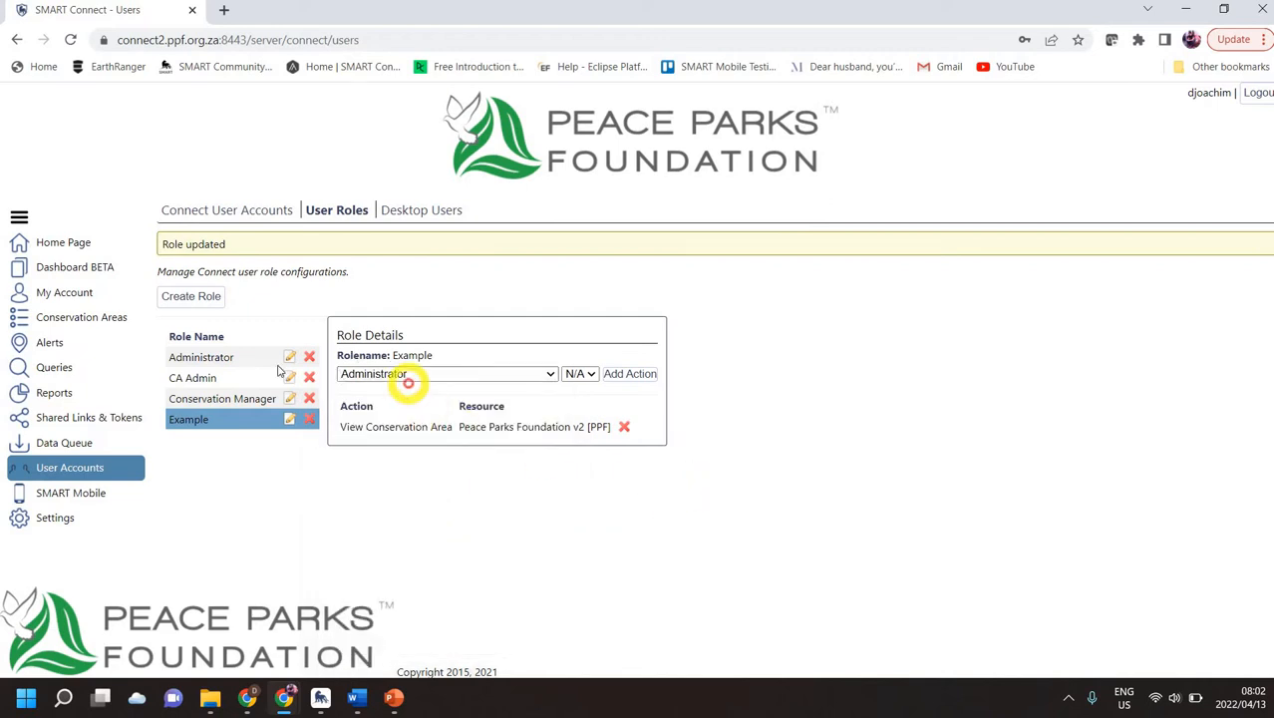
Step: Assign the Example role to the test user from its account details
click(210, 210)
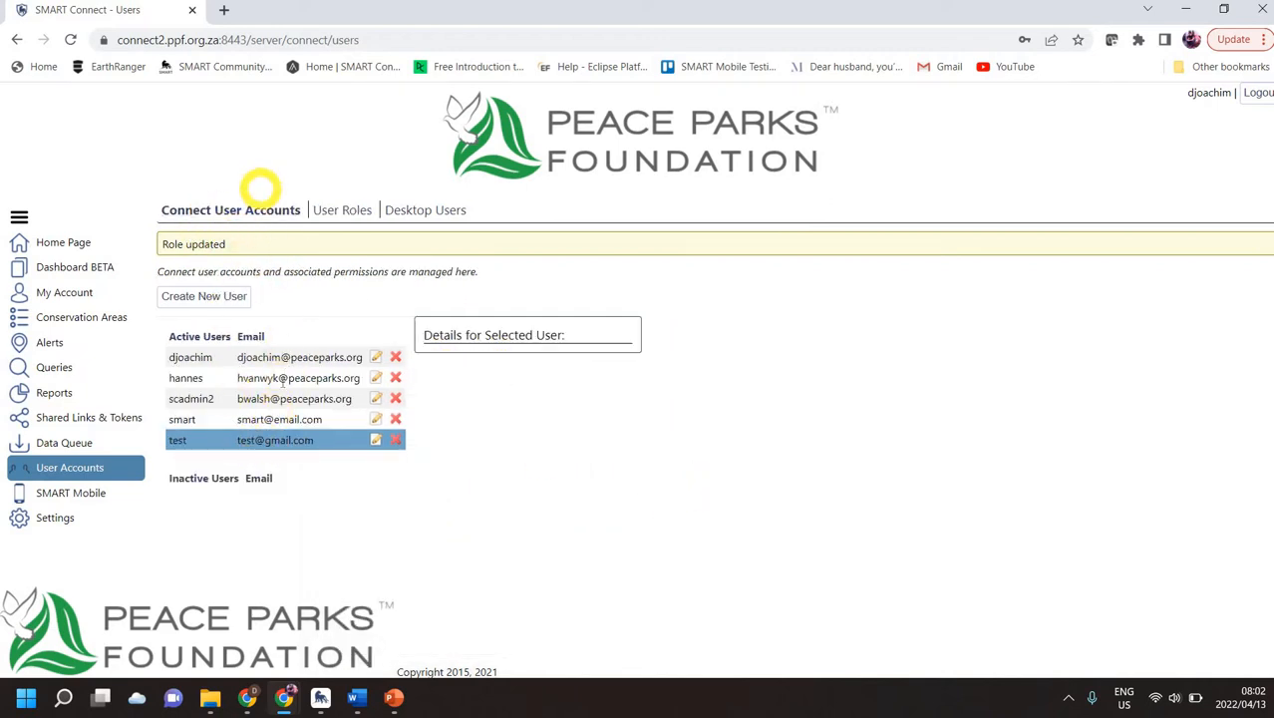
click(307, 441)
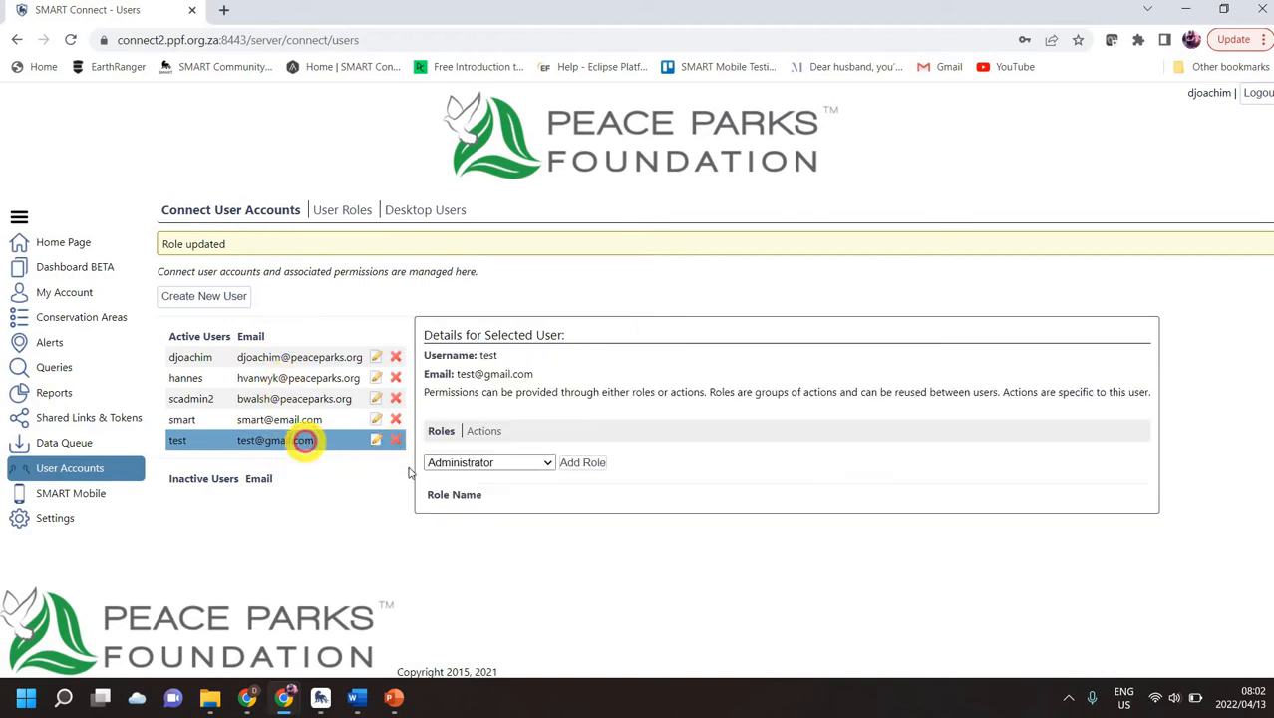
click(549, 463)
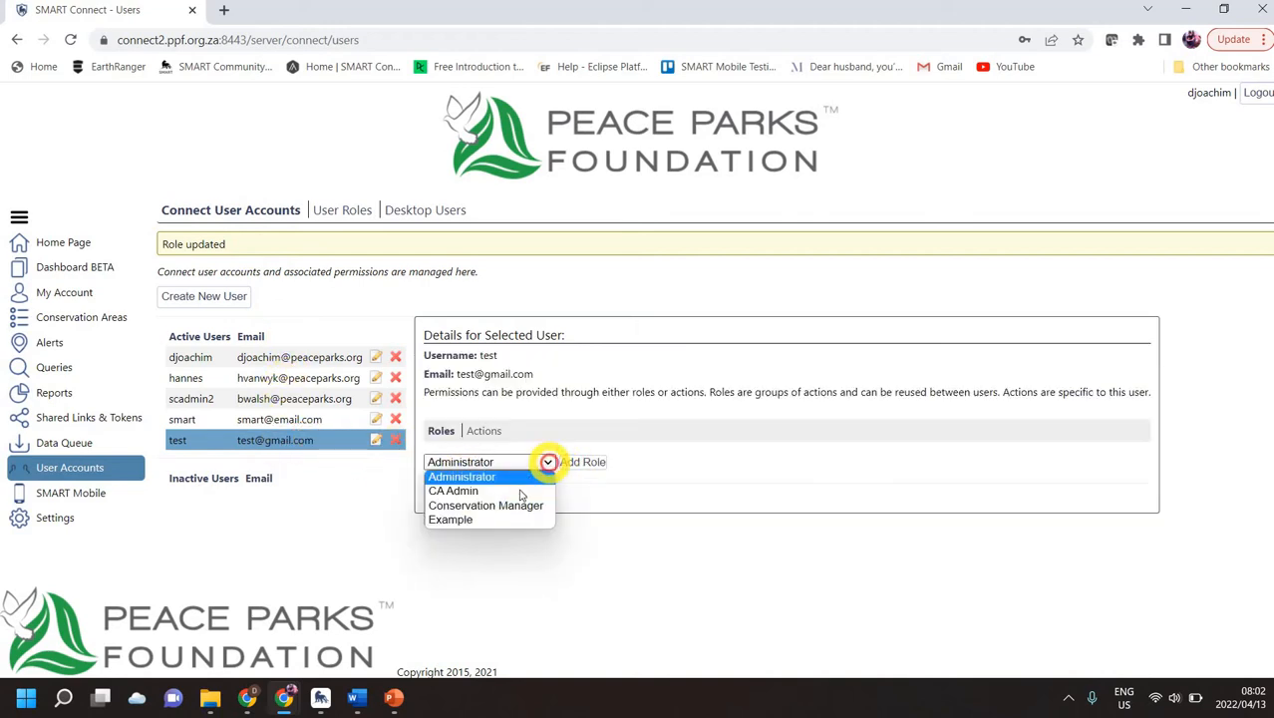
click(461, 519)
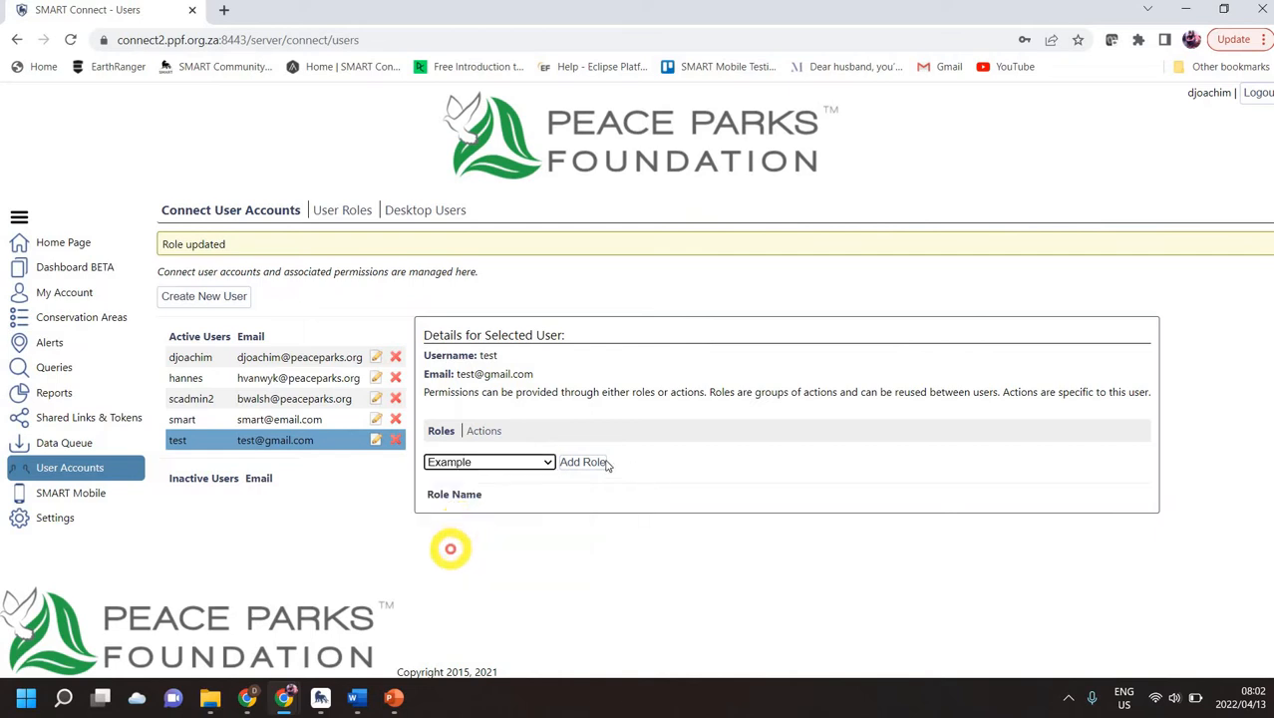
click(588, 463)
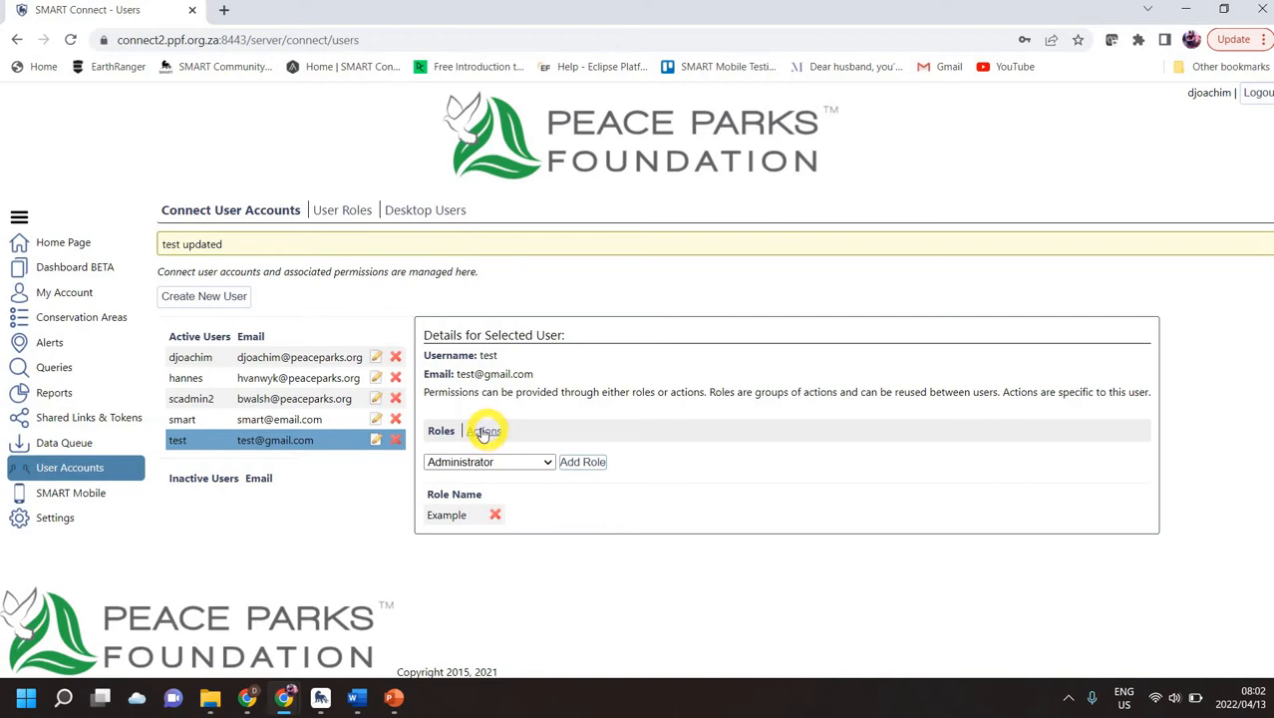
Step: Grant the test user View Alerts in CA on Peace Parks Foundation v2 [PPF] directly
click(484, 430)
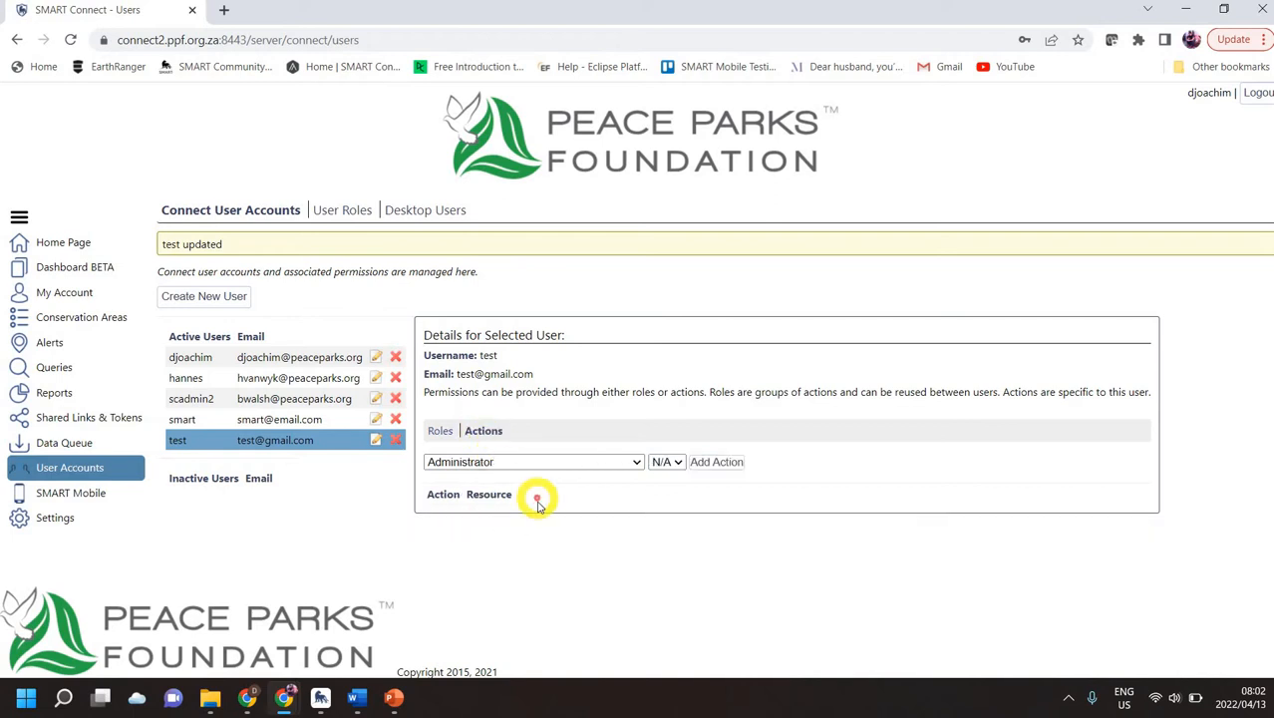
click(634, 461)
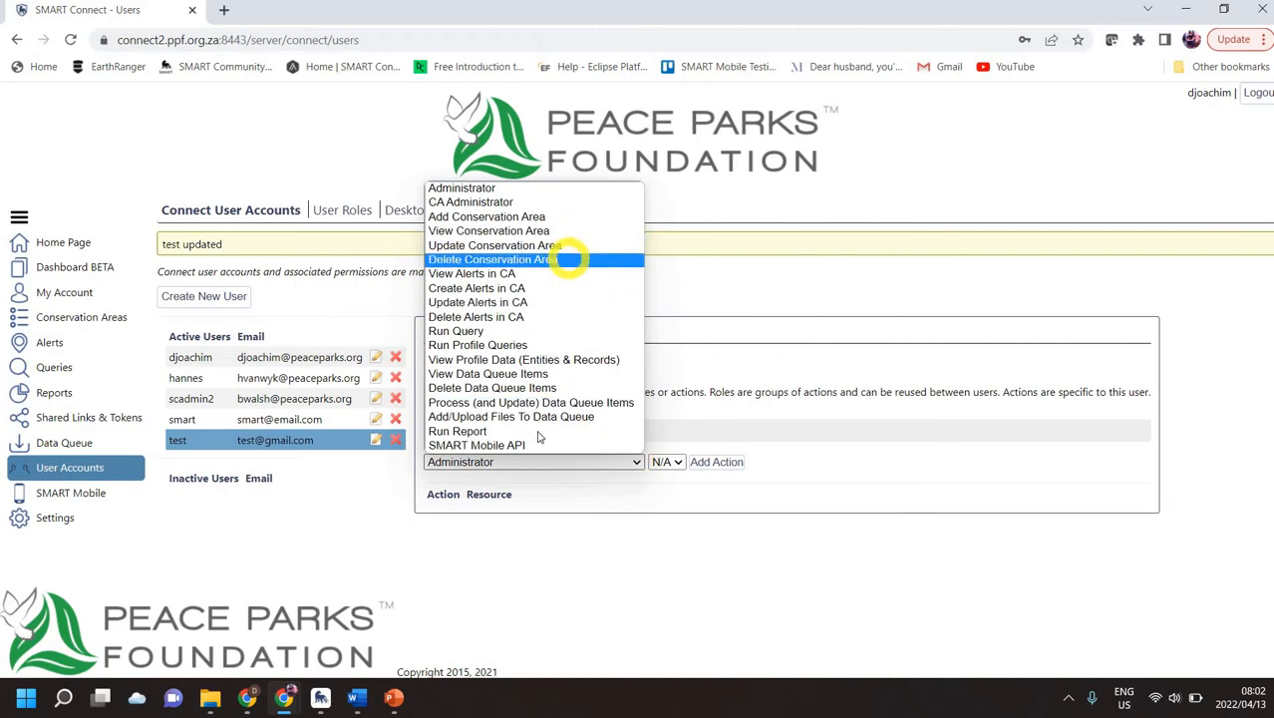
click(498, 273)
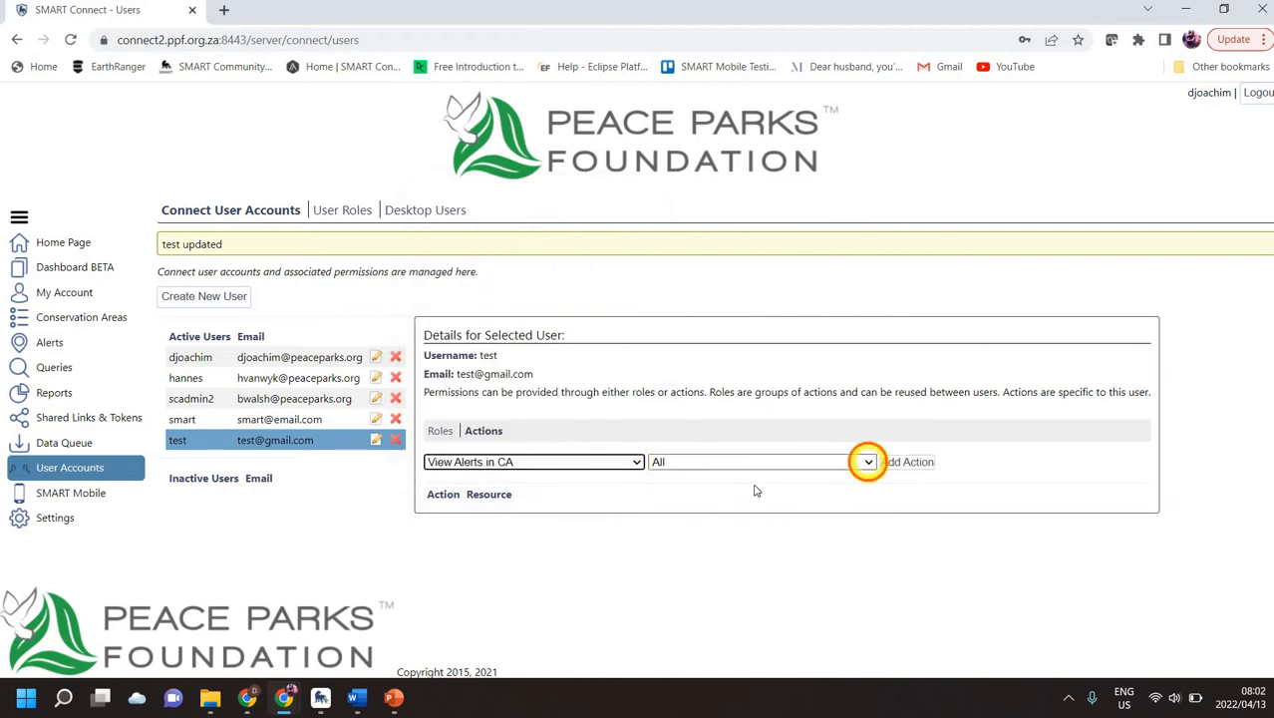
click(754, 461)
click(747, 487)
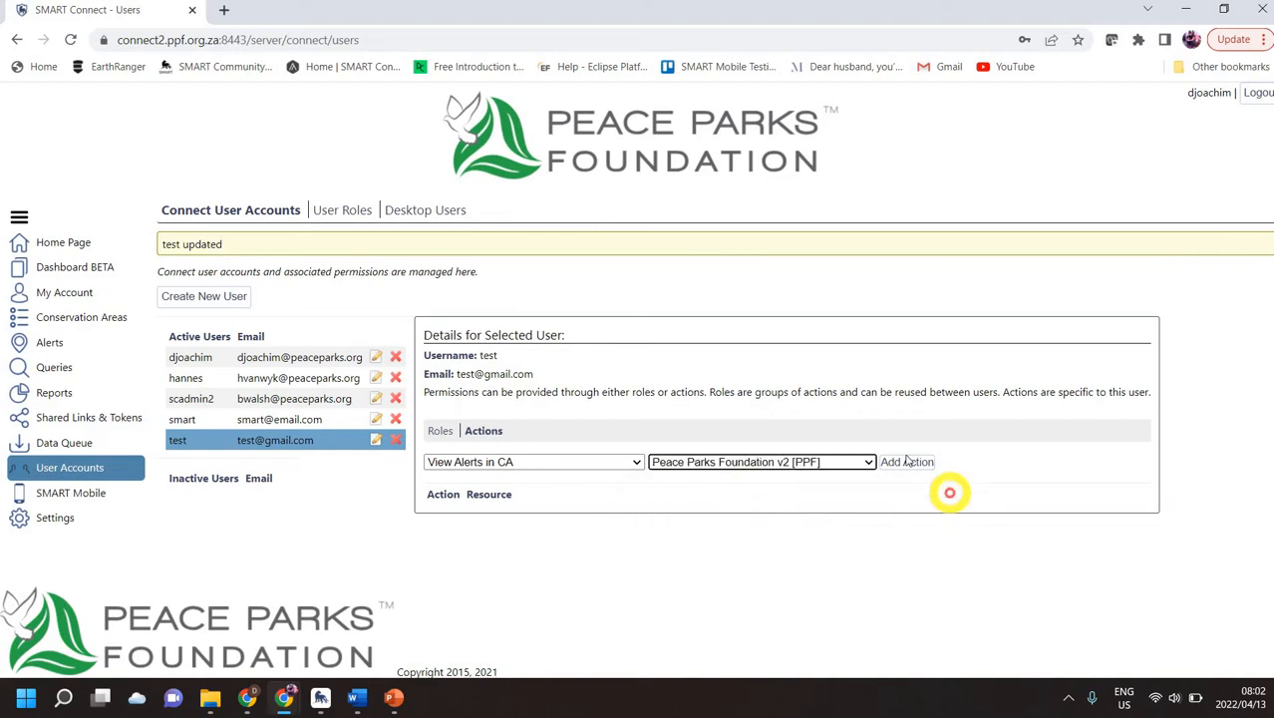
click(906, 461)
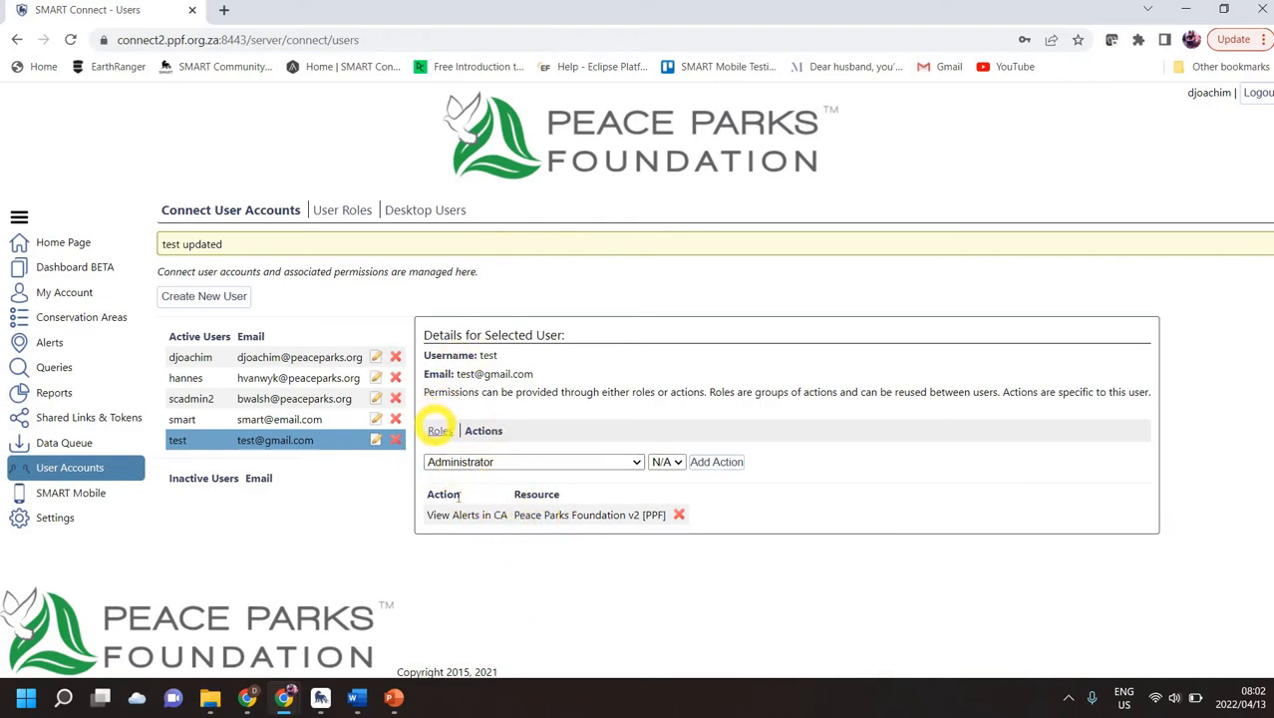
click(439, 430)
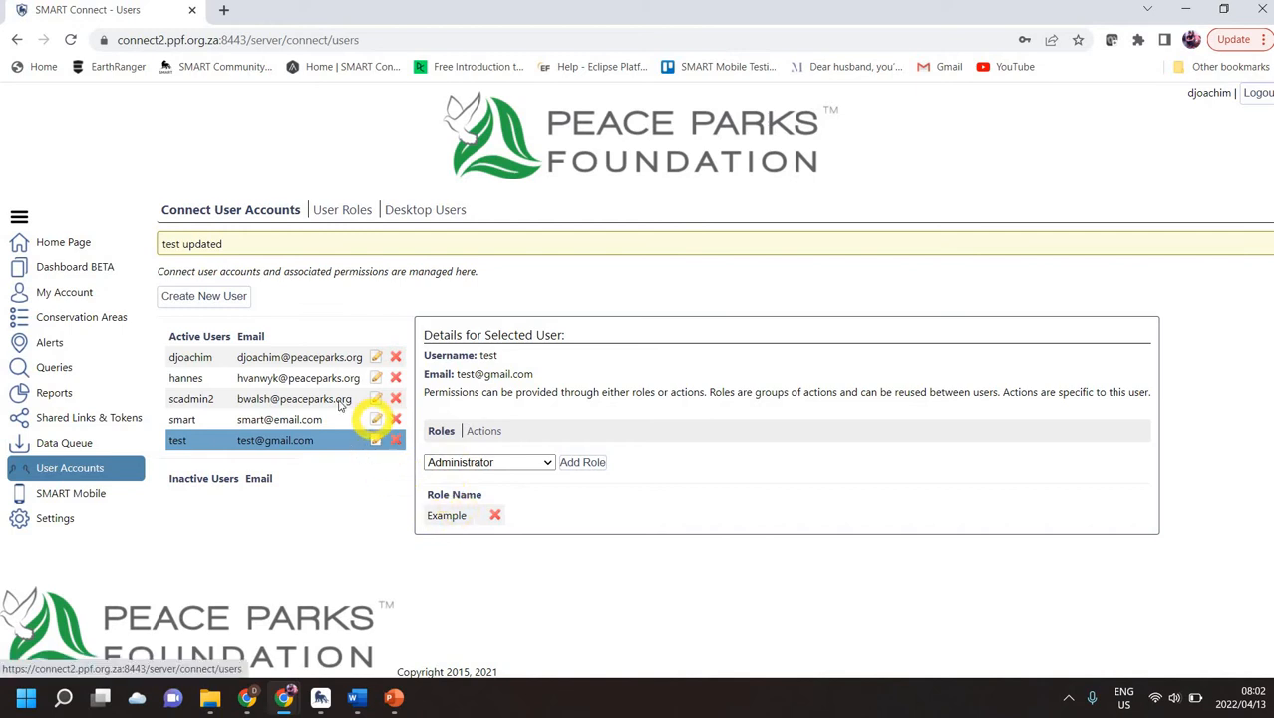
Step: Browse the Desktop Users list and start a new SMART Desktop user
click(339, 209)
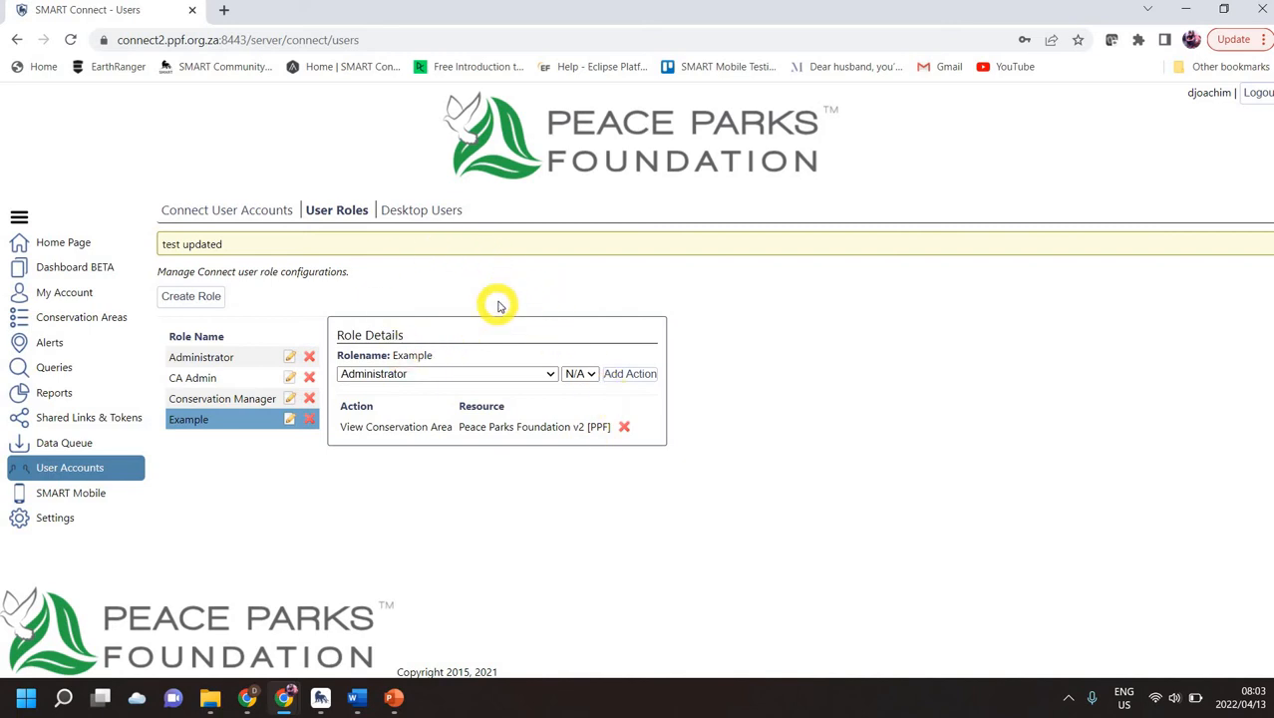
click(415, 213)
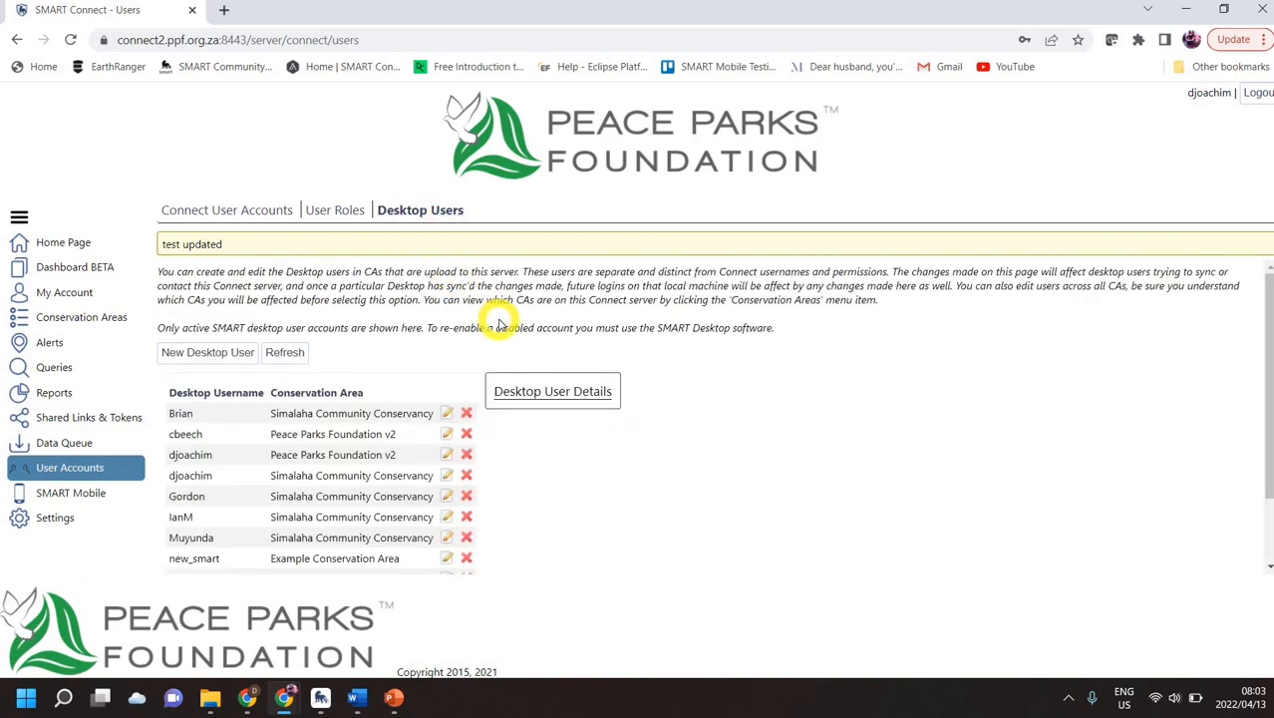
scroll(299, 468, down, 2)
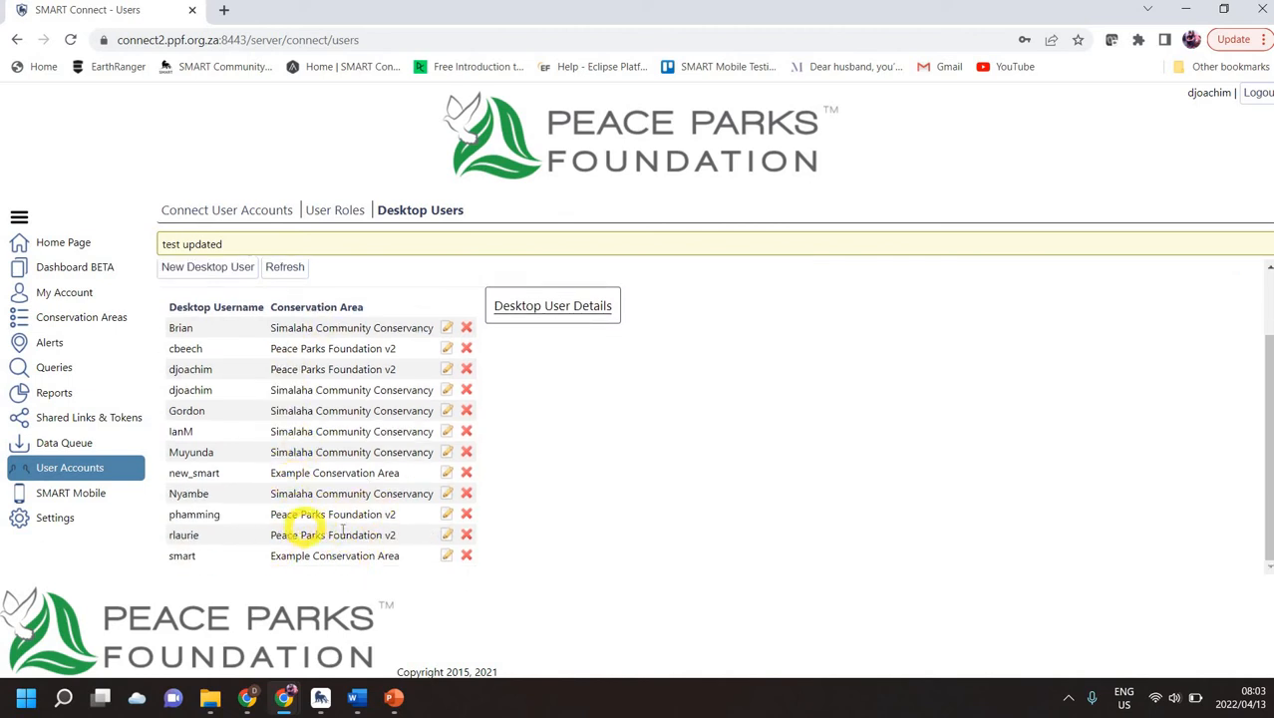
scroll(336, 521, up, 2)
scroll(313, 499, down, 2)
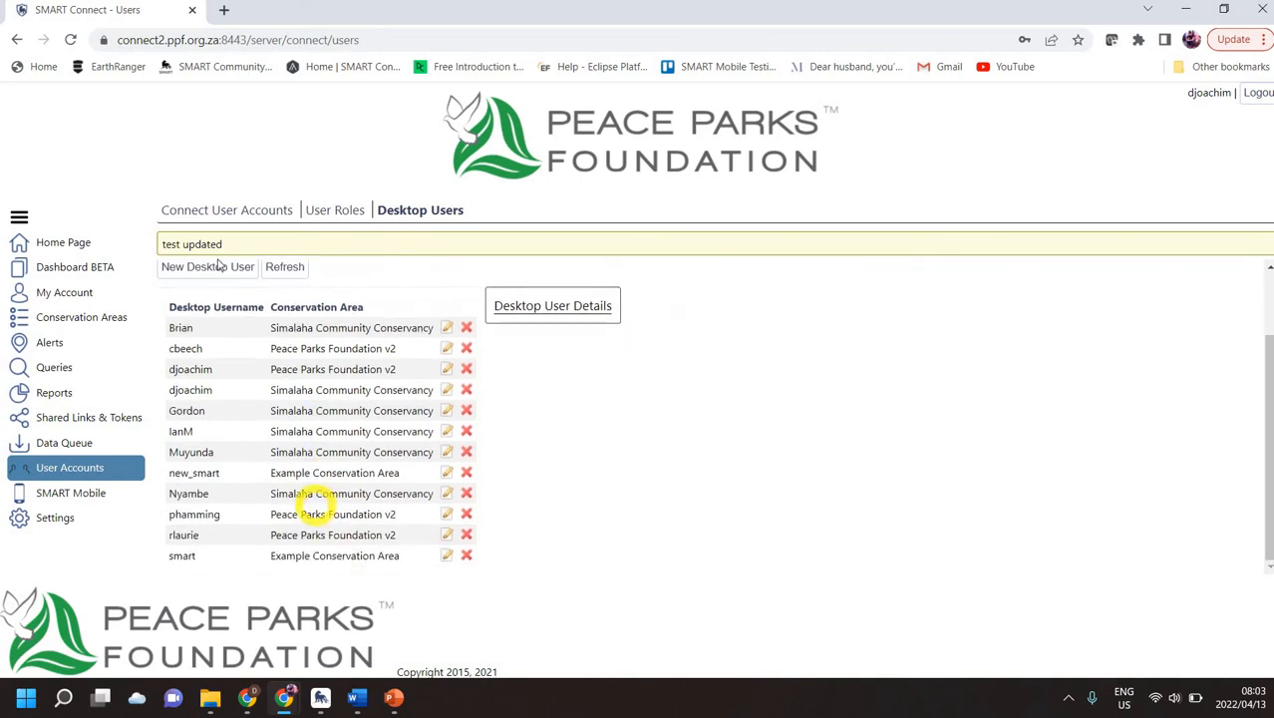
click(213, 267)
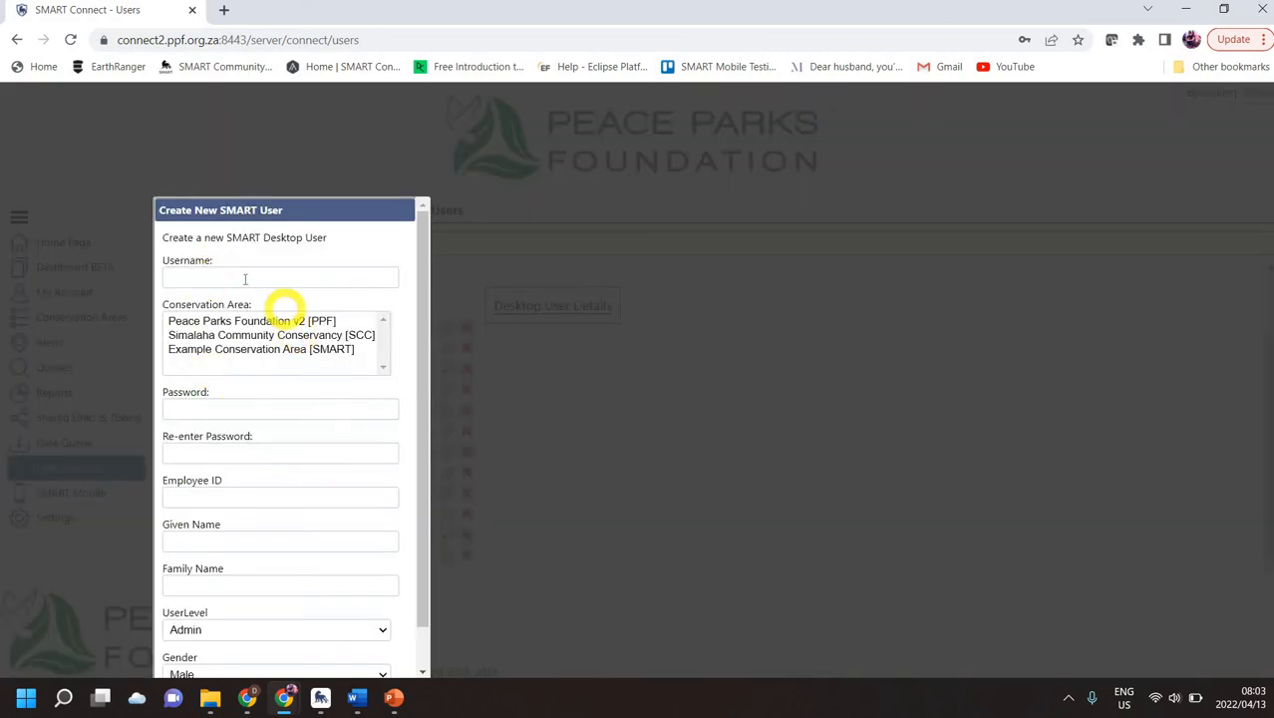
Step: Enter the desktop user's username, choose Peace Parks Foundation v2, and set the password twice
click(244, 278)
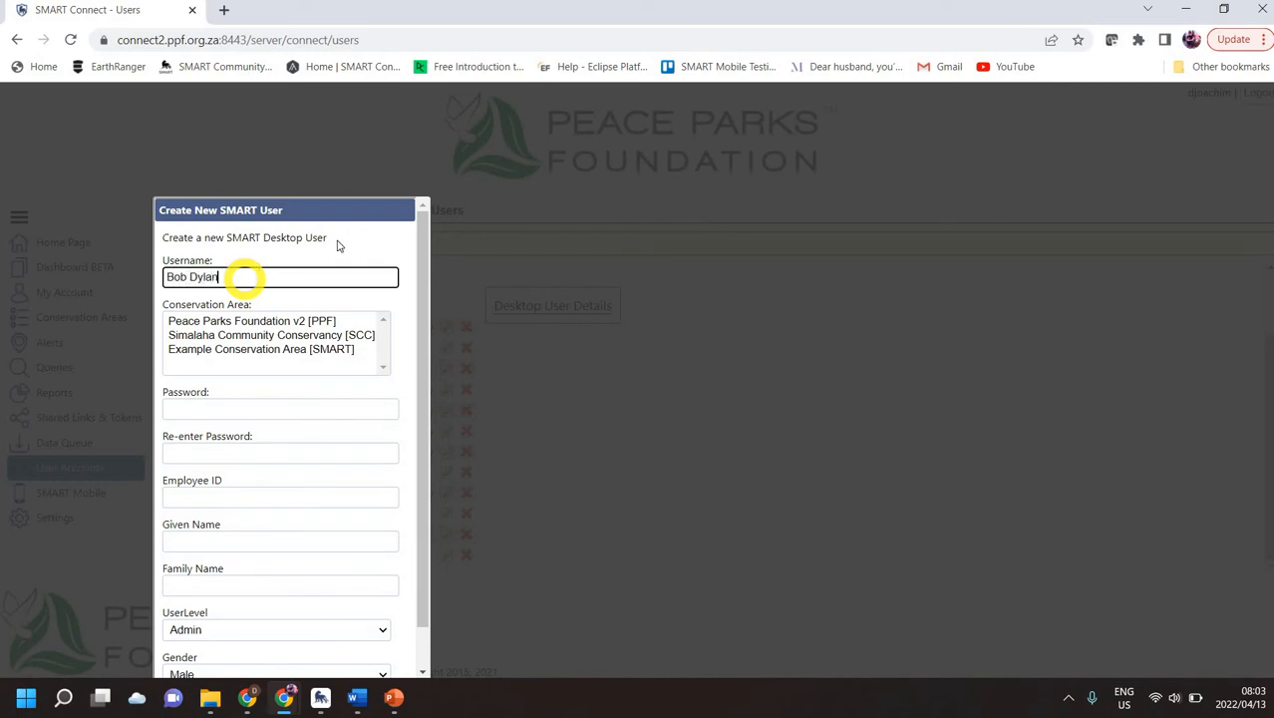
click(230, 321)
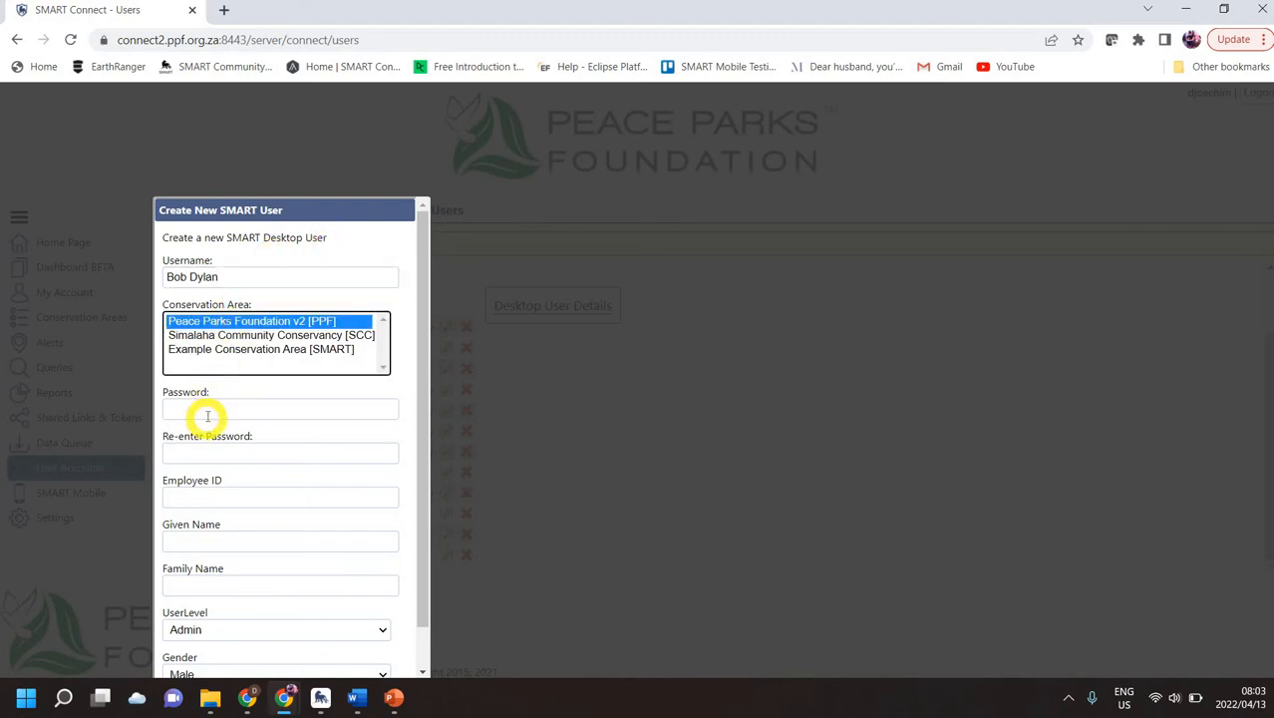
click(206, 415)
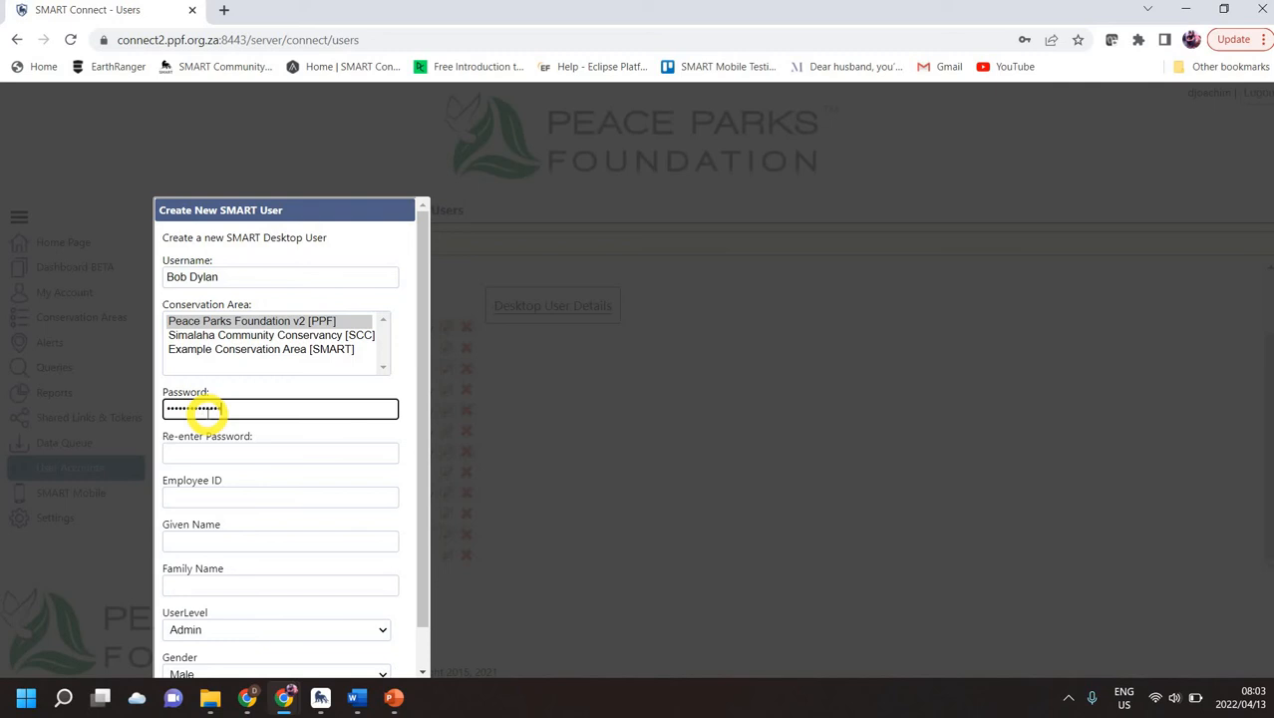
key(Tab)
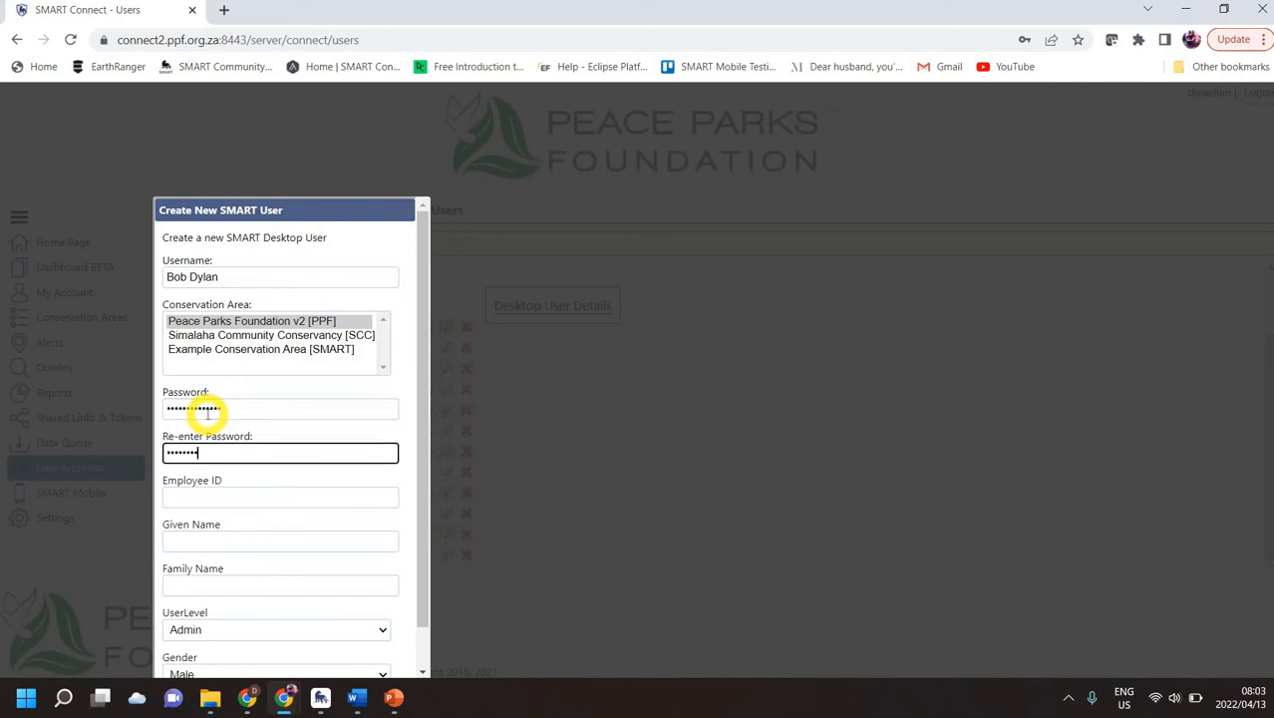
Step: Fill in the employee ID and names, set UserLevel to Data Entry, and create the user
click(250, 493)
scroll(280, 450, down, 1)
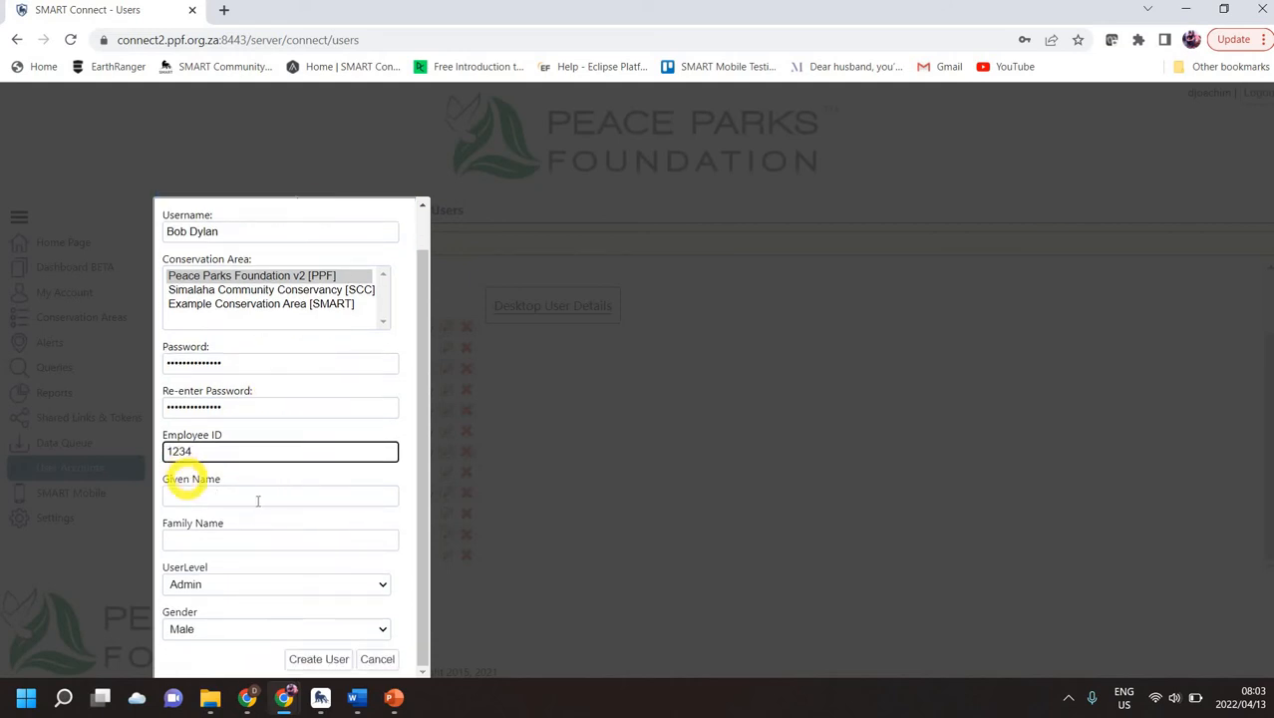
click(384, 583)
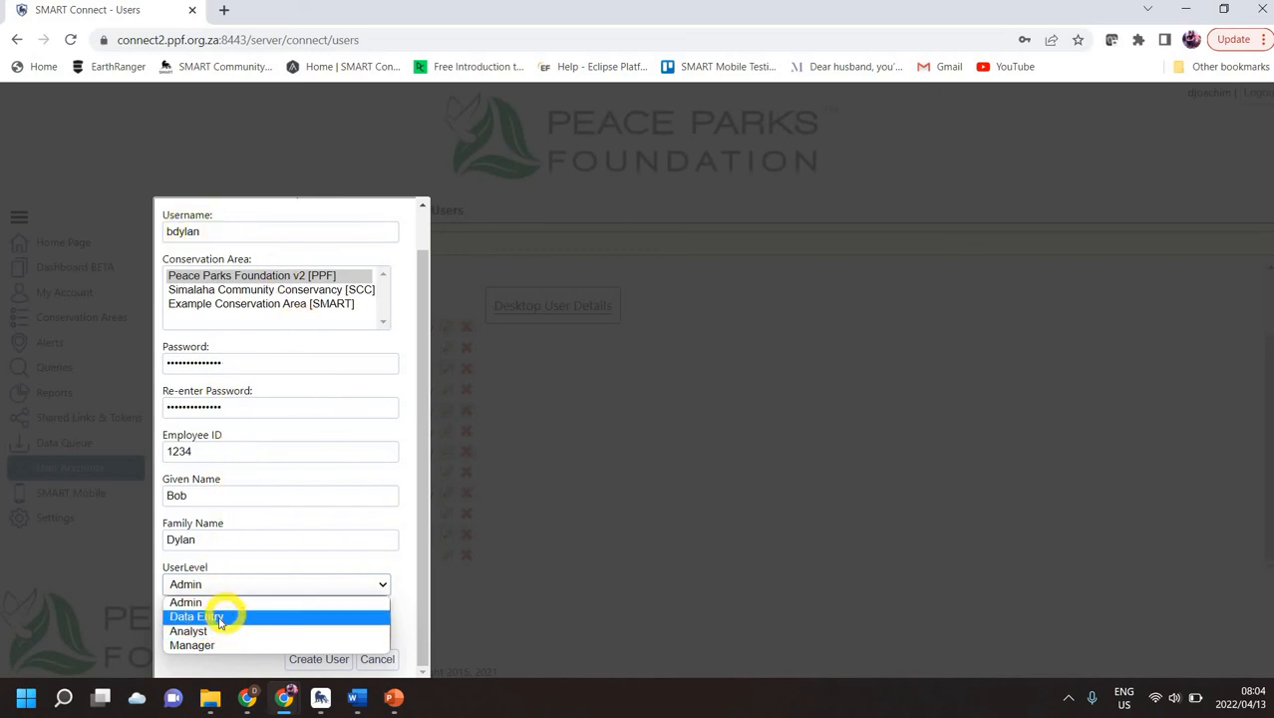
click(306, 622)
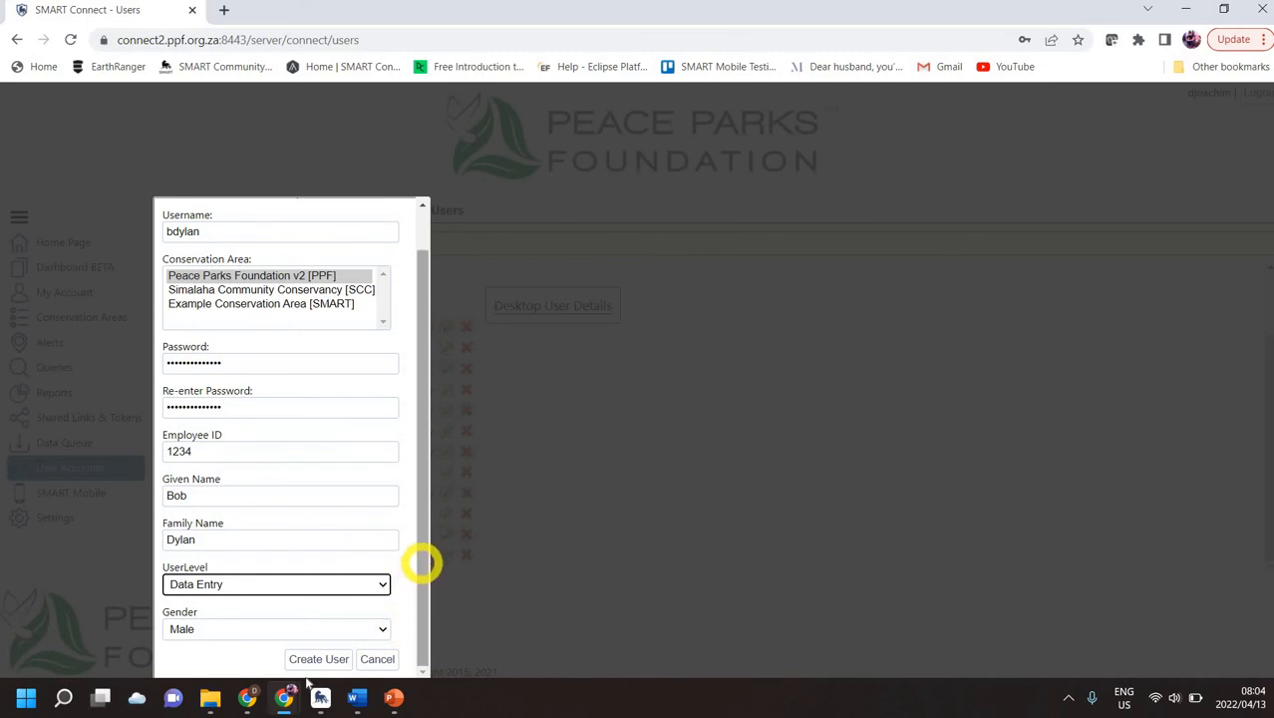
mouse_move(320, 697)
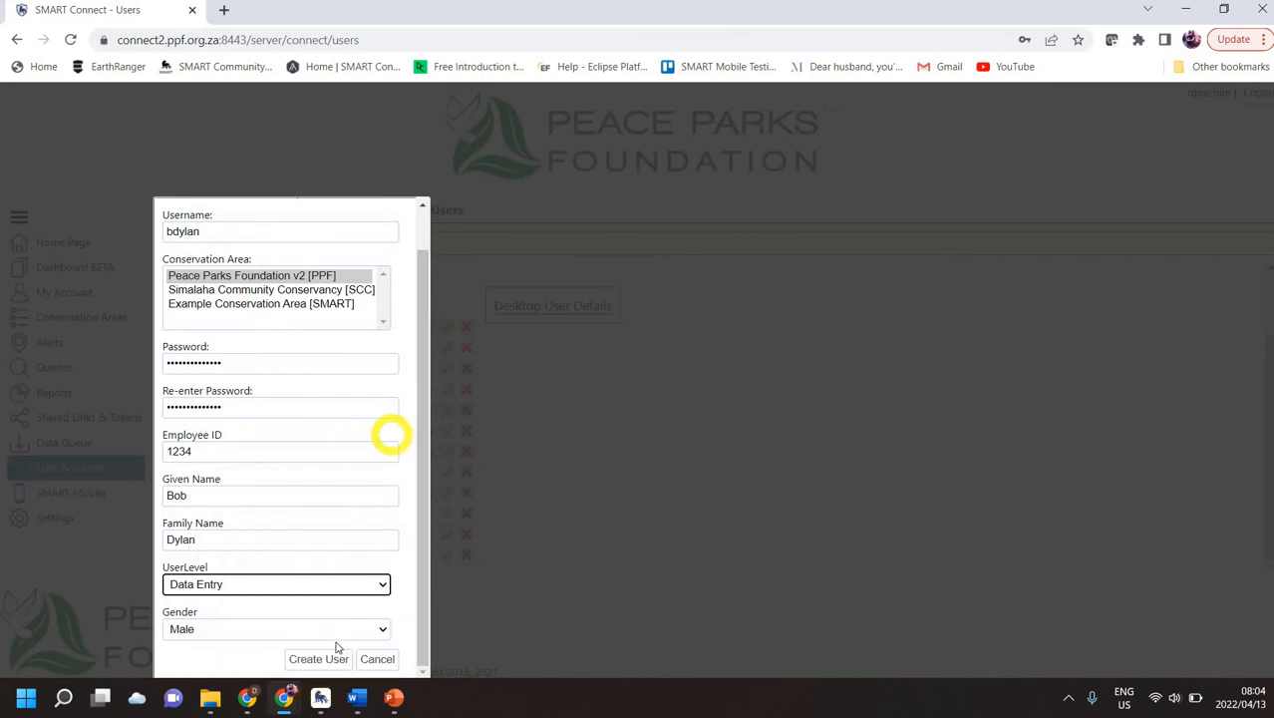
click(331, 660)
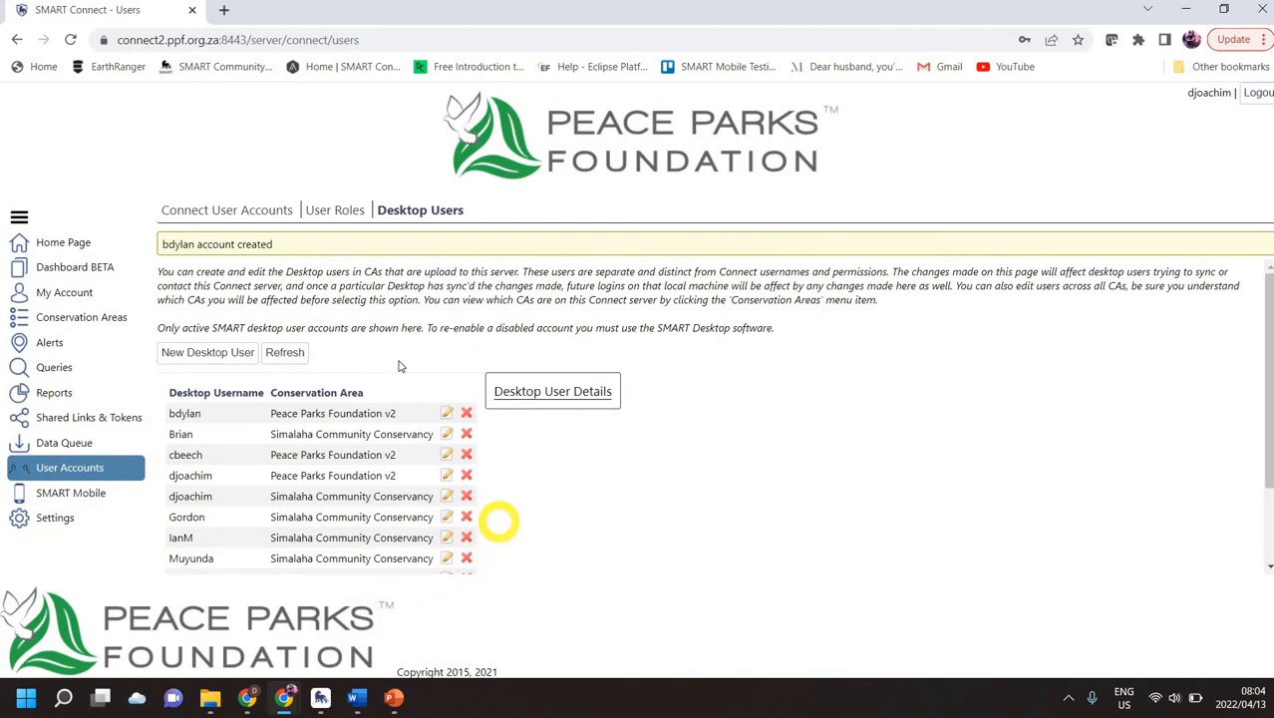
Step: Tick the PPF conservation area in the new desktop user's details, then switch to SMART Desktop
scroll(377, 440, down, 1)
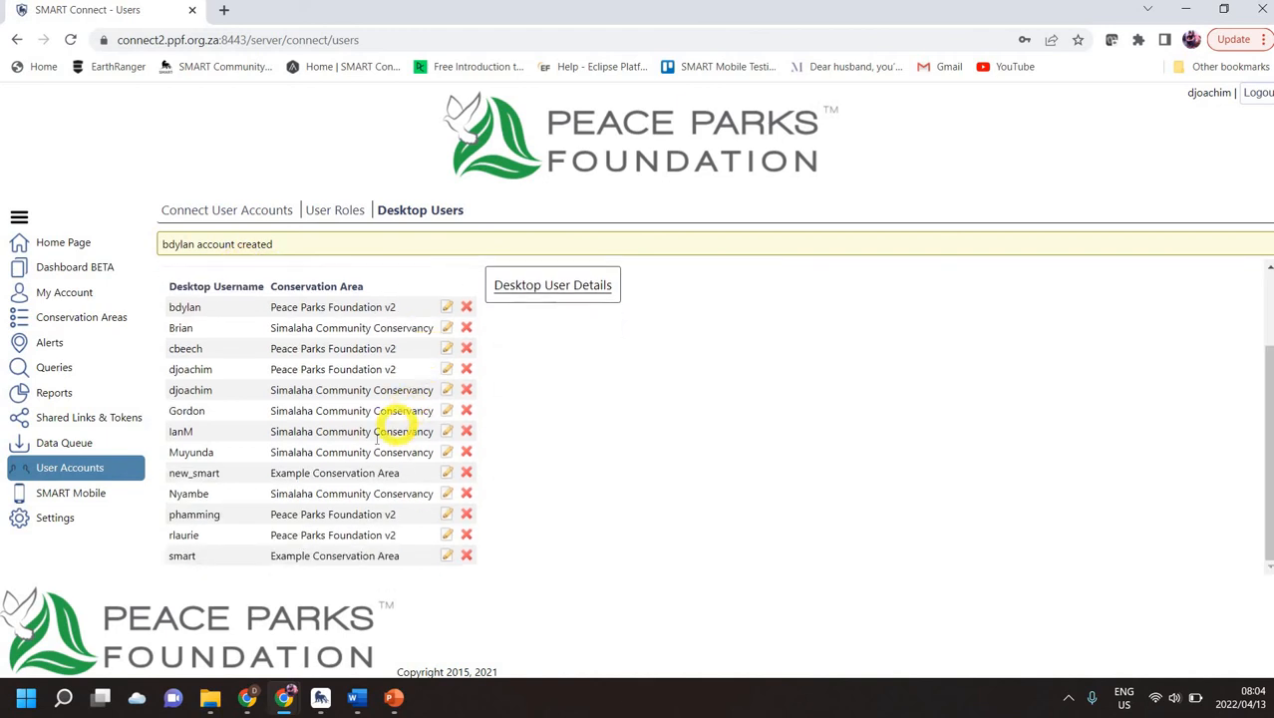
click(286, 307)
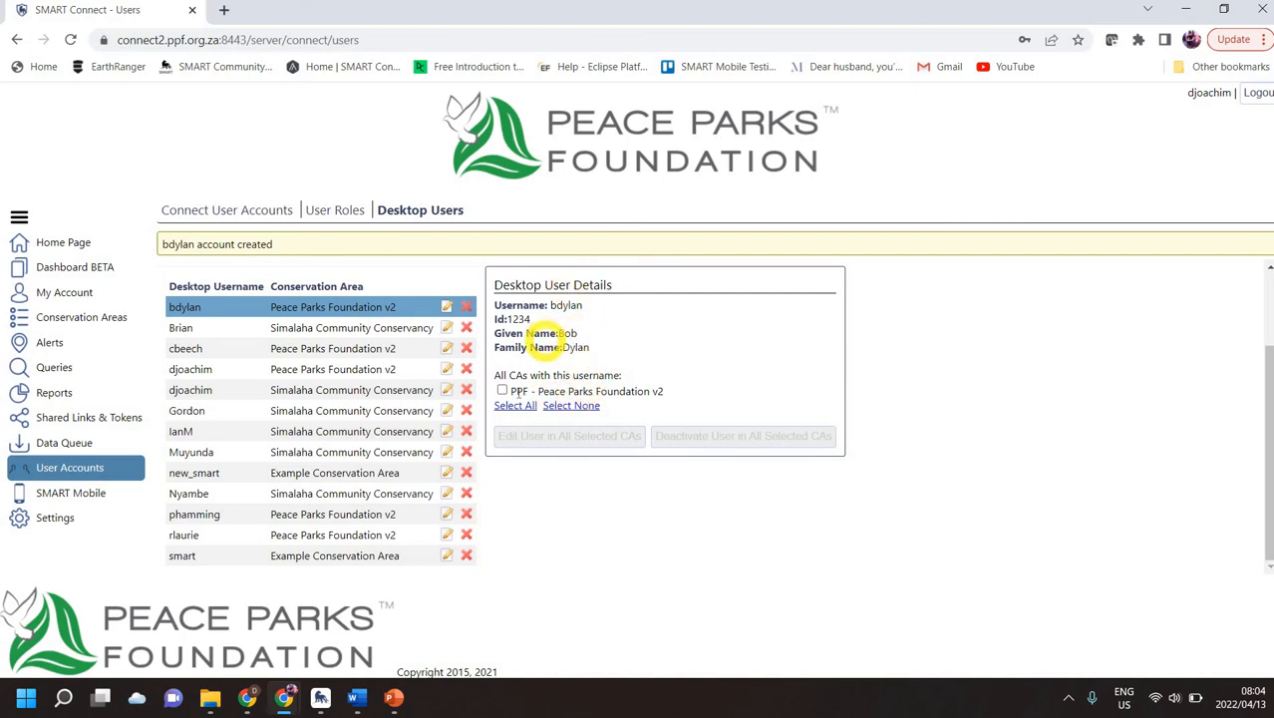
click(502, 391)
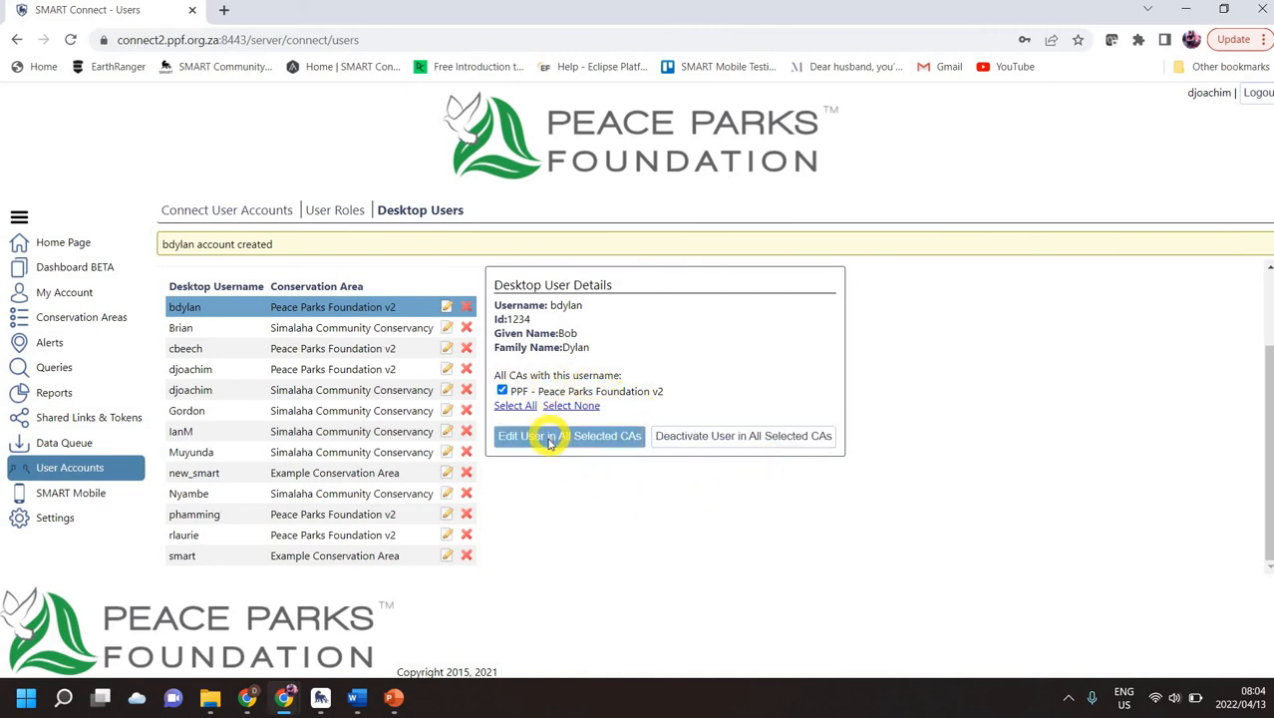
click(320, 698)
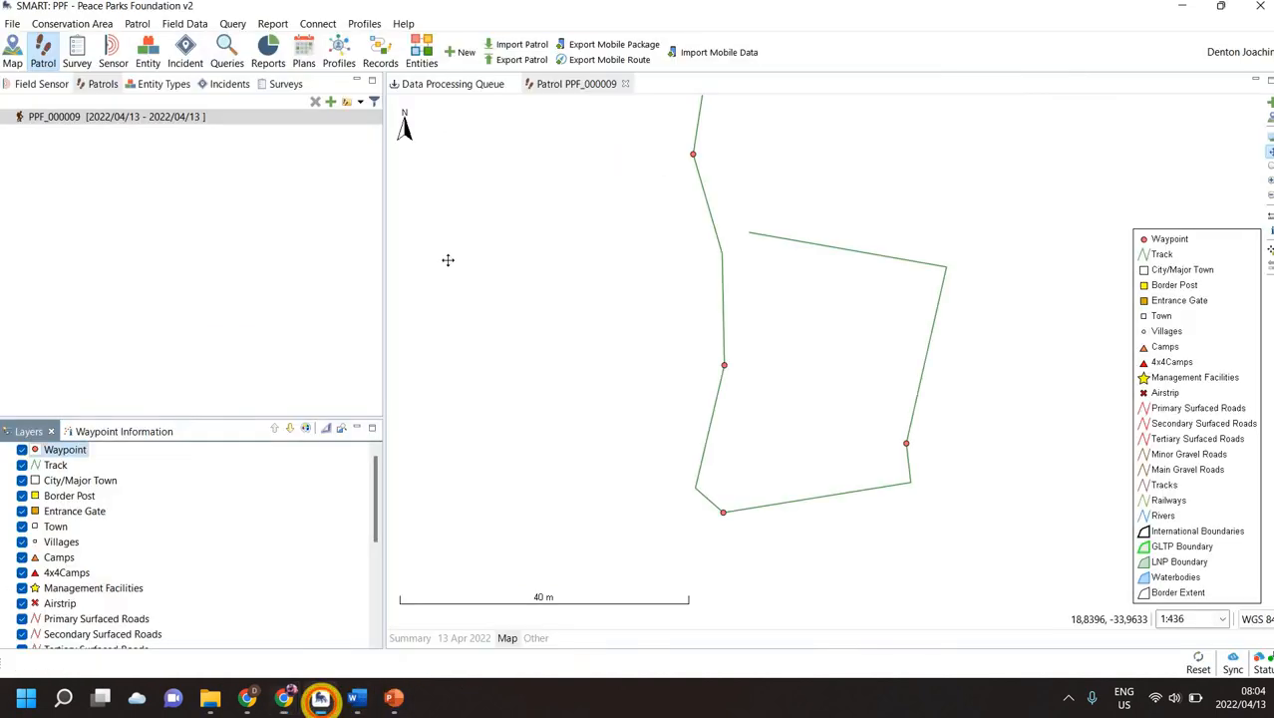
Step: Start Sync All Changes to SMART Connect, entering the account password
click(320, 24)
click(339, 42)
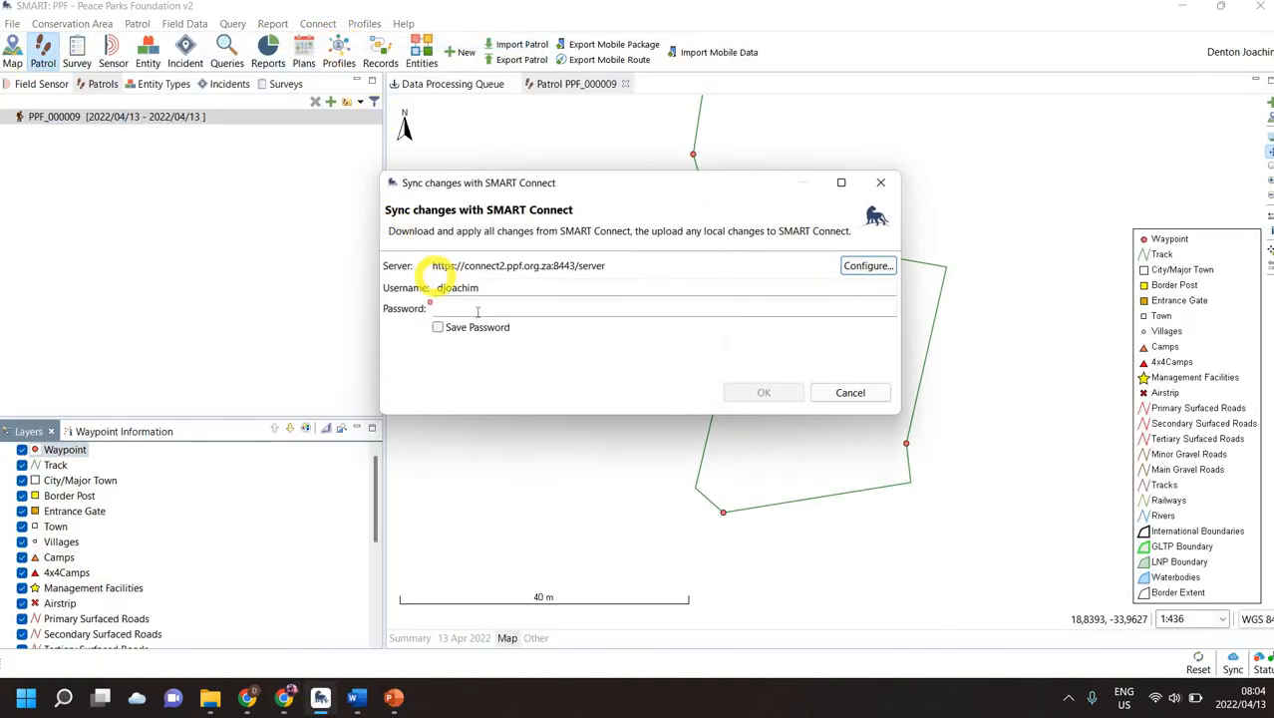
click(476, 311)
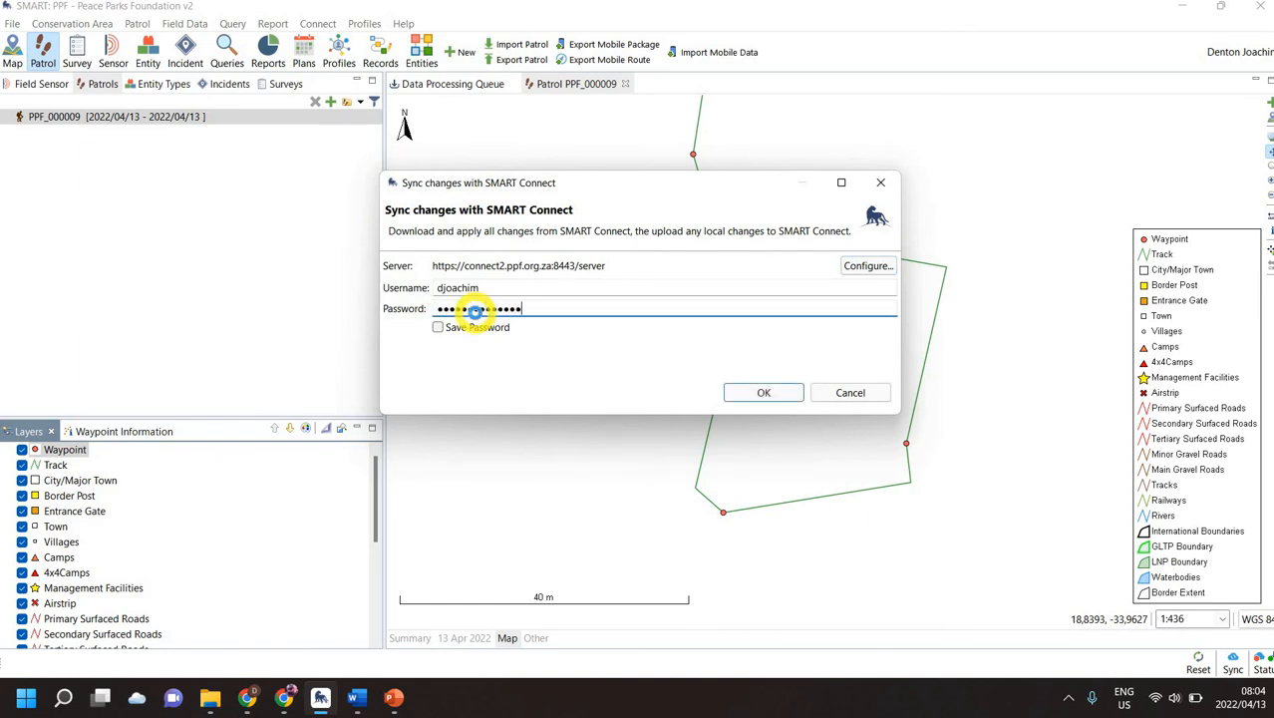
key(Return)
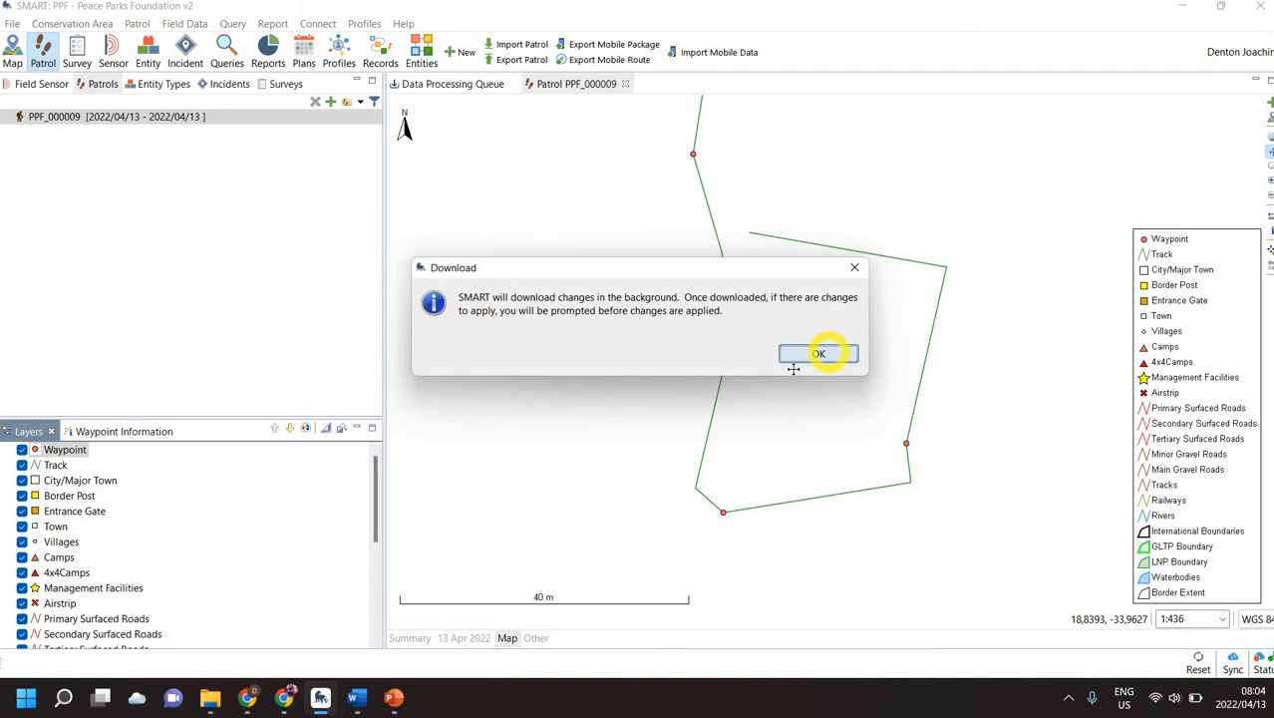
Step: Acknowledge the background download notice and dismiss the Sync Completed message
click(818, 354)
click(703, 357)
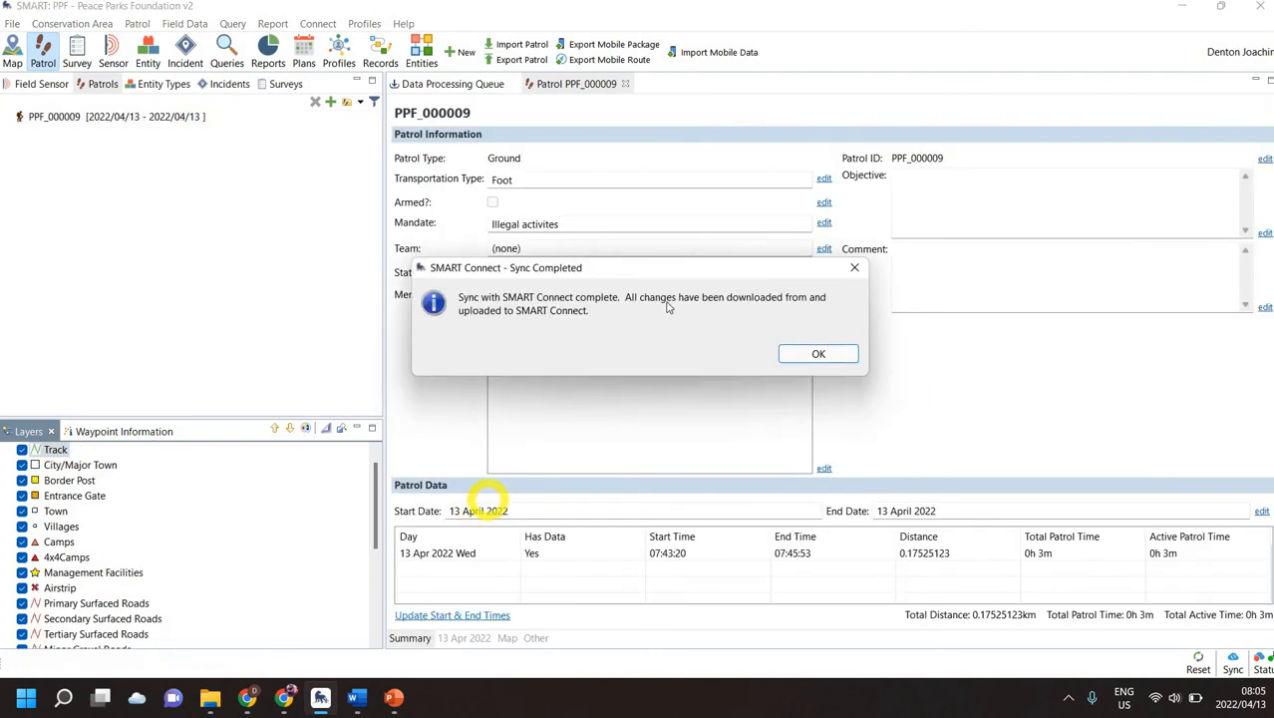
click(840, 356)
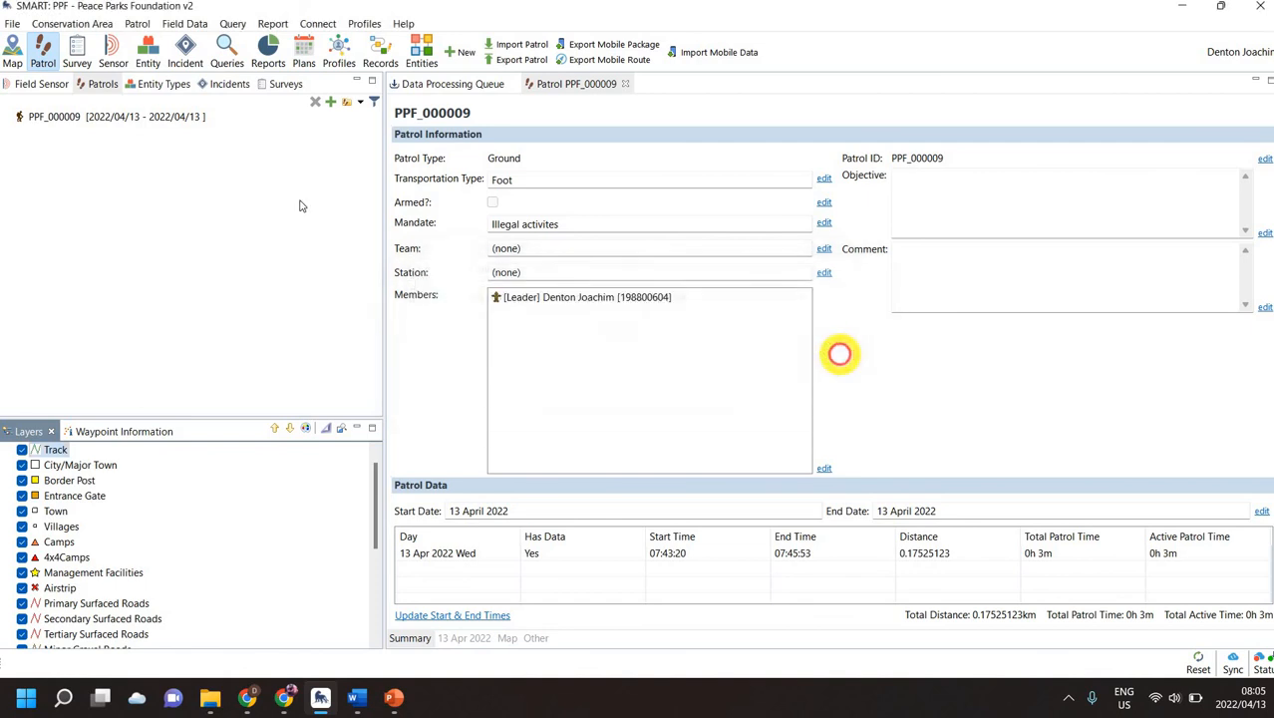
click(70, 25)
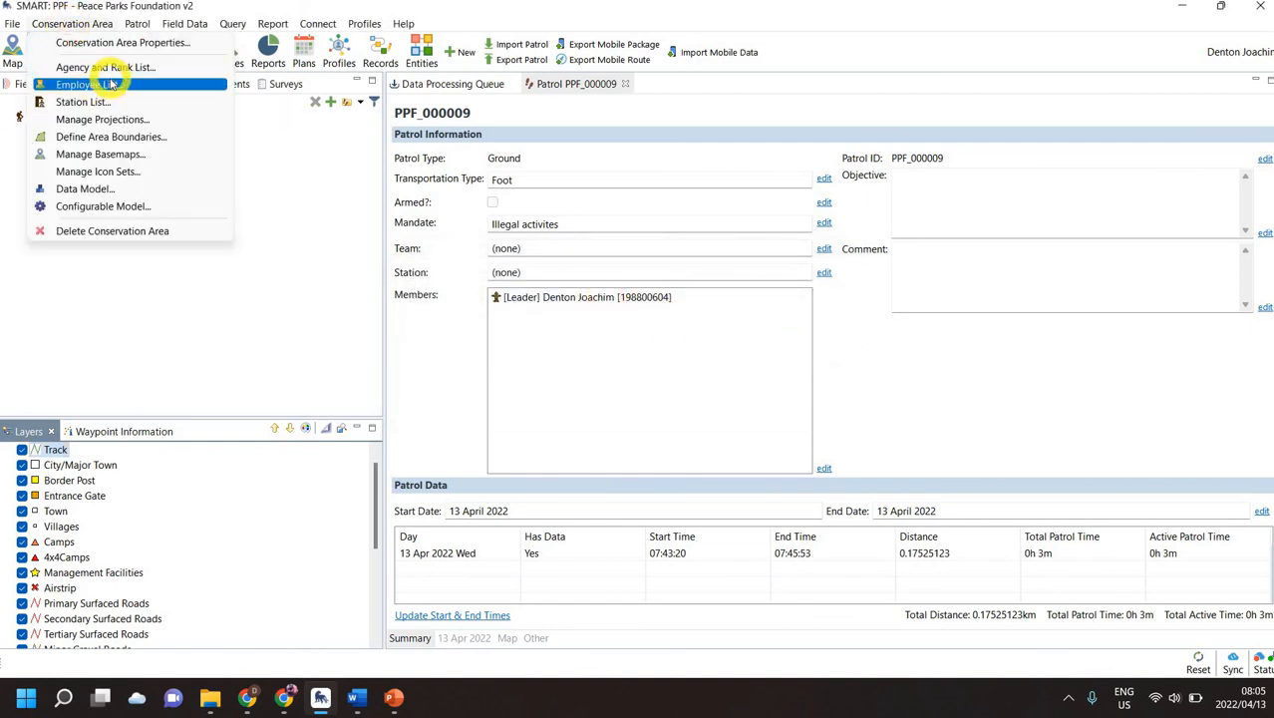
click(111, 84)
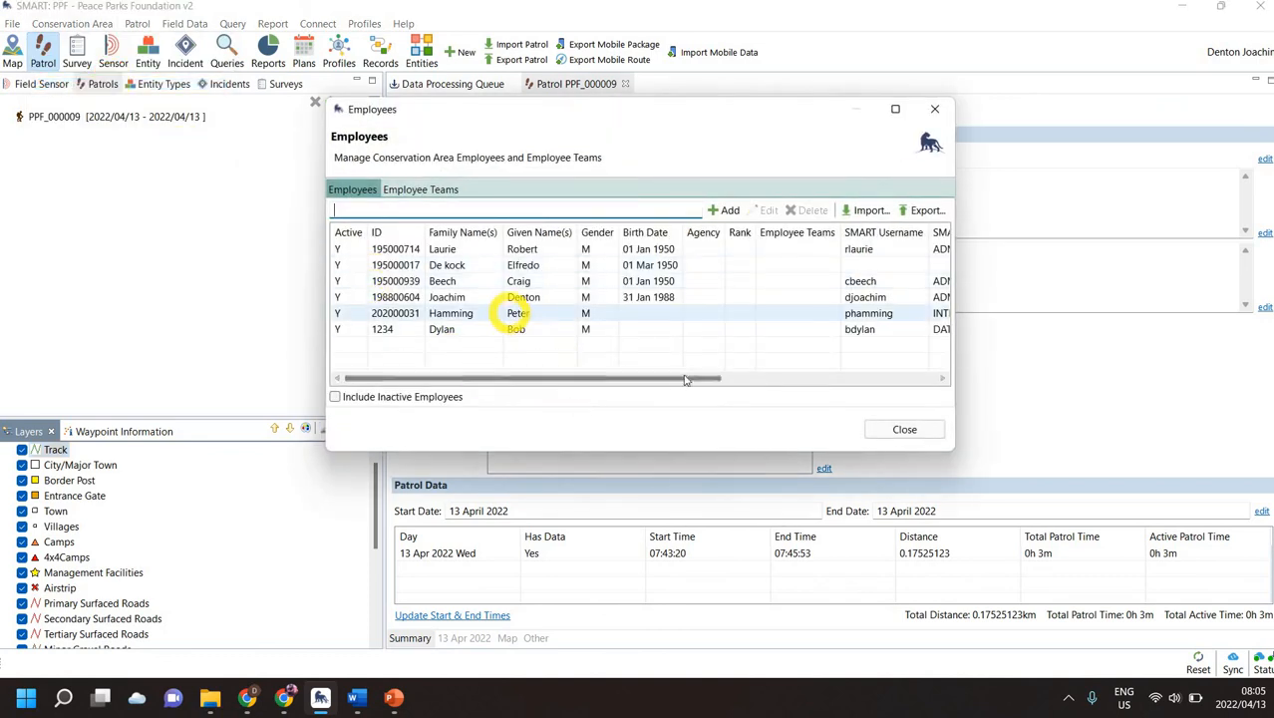
click(510, 328)
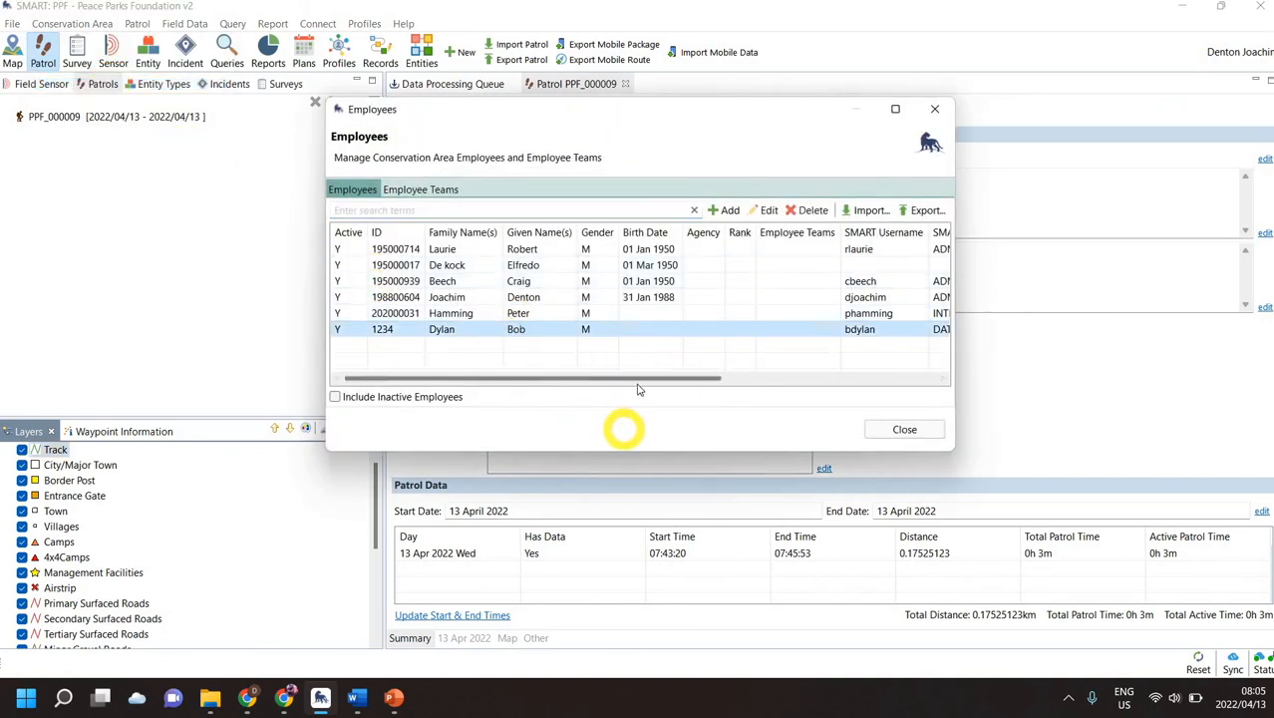
drag(674, 380, 790, 378)
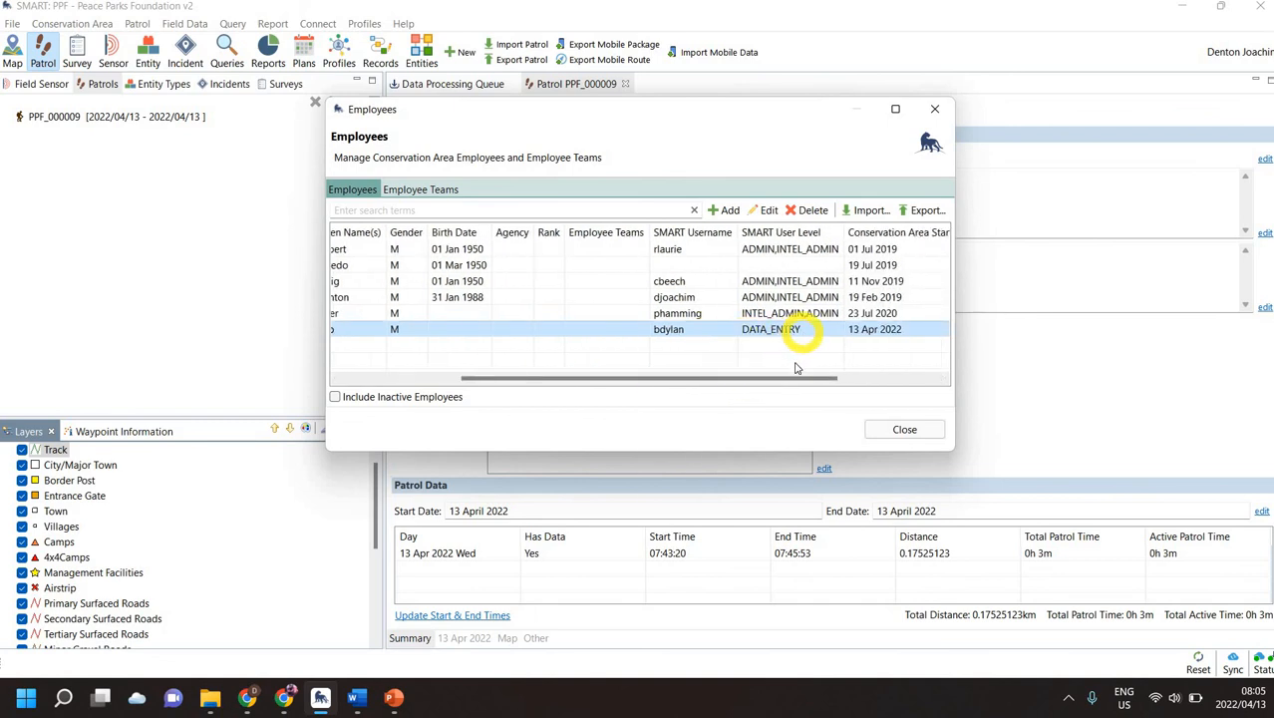
drag(797, 377, 844, 378)
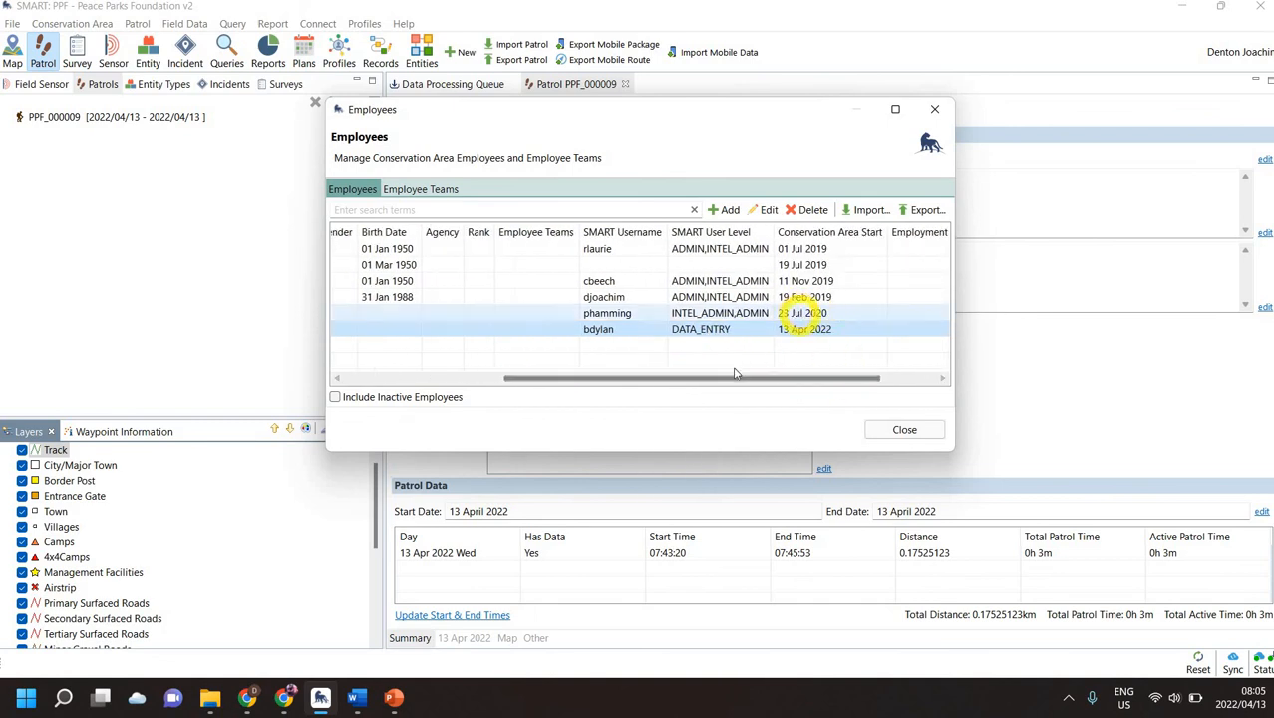
drag(735, 377, 566, 391)
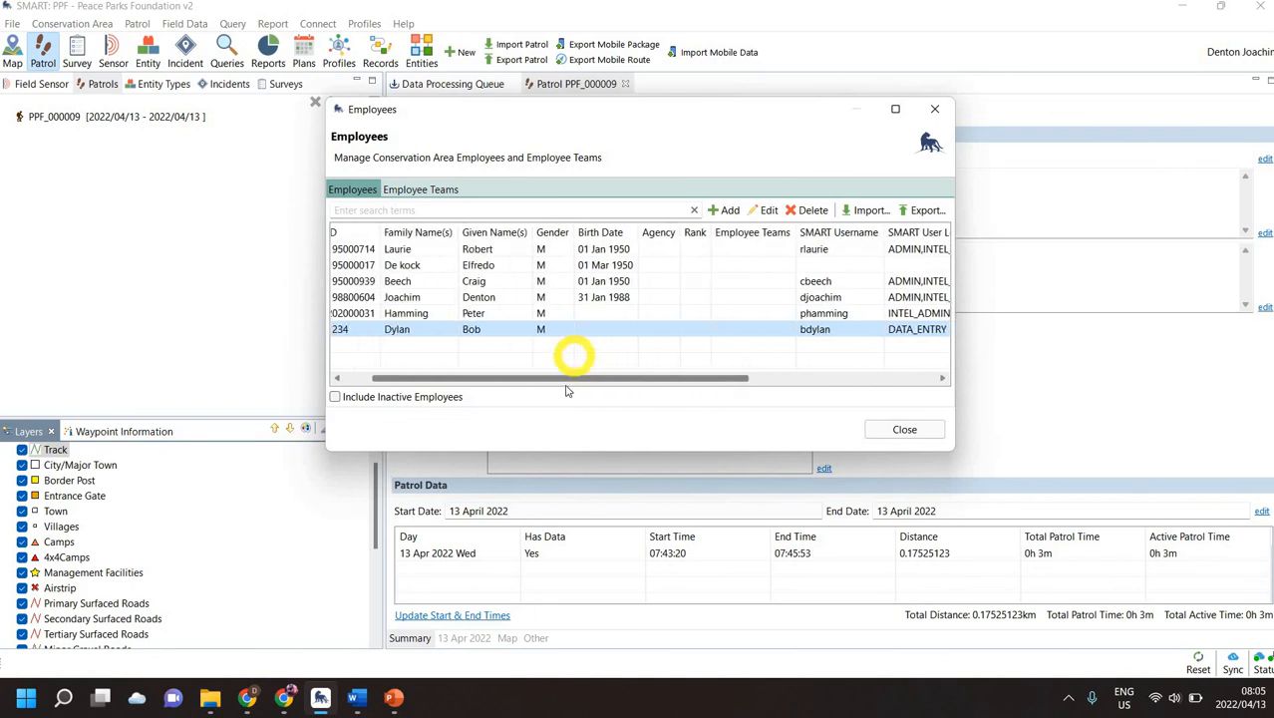
click(915, 429)
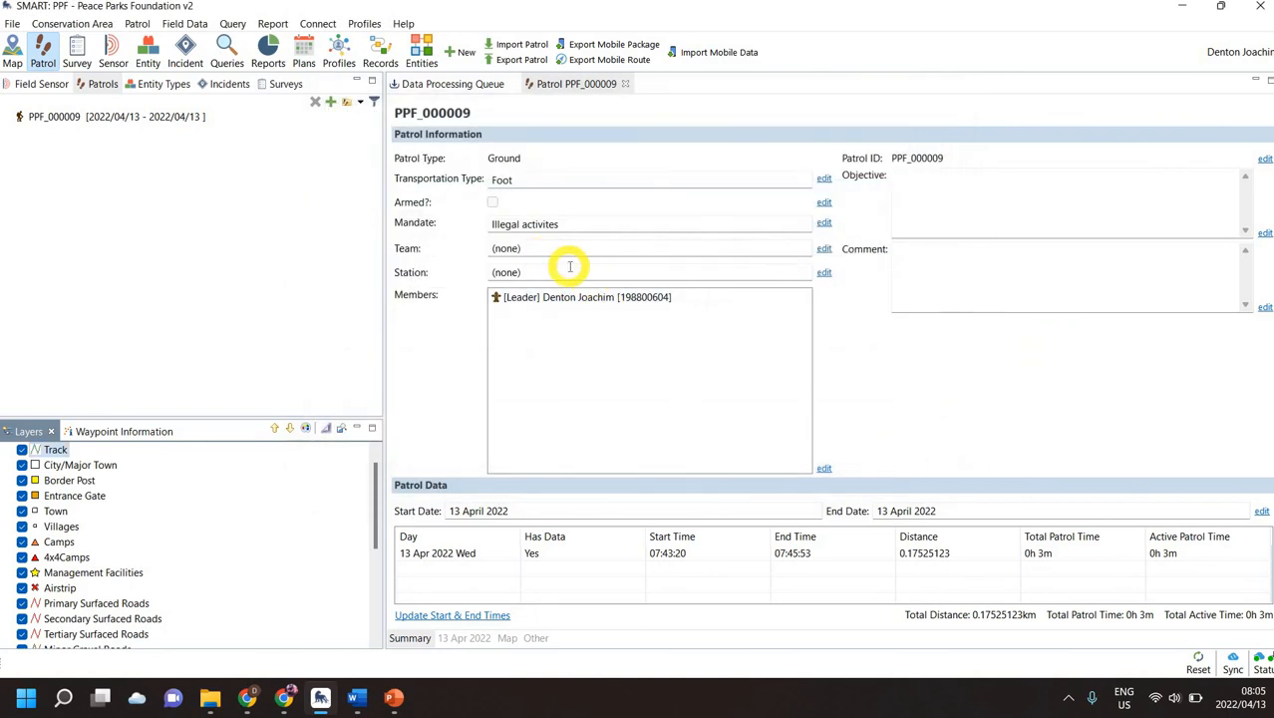